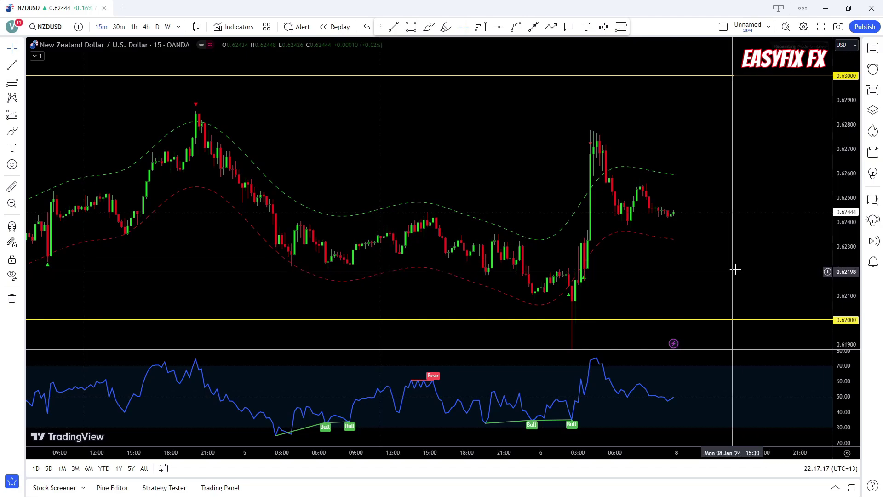
Step: Zoom into recent NZDUSD sessions and compress the price scale to show 0.63000 and 0.62000
scroll(735, 269, "left", 5)
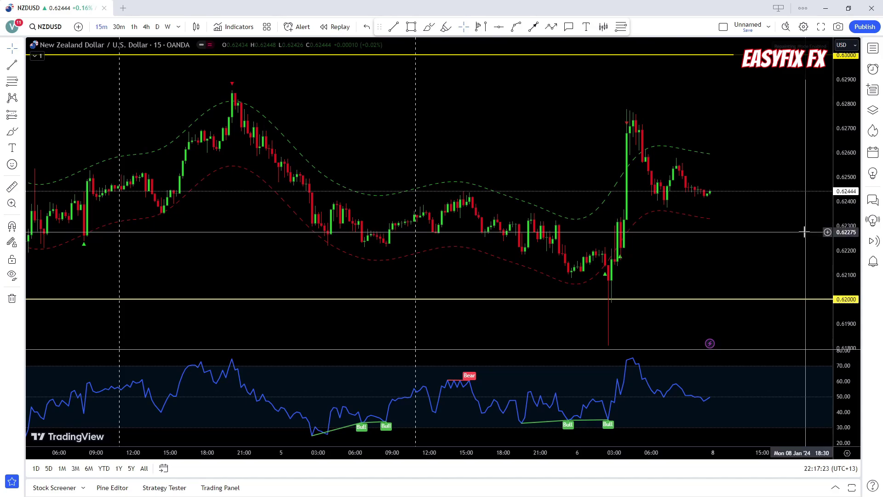
scroll(803, 249, "up", 2)
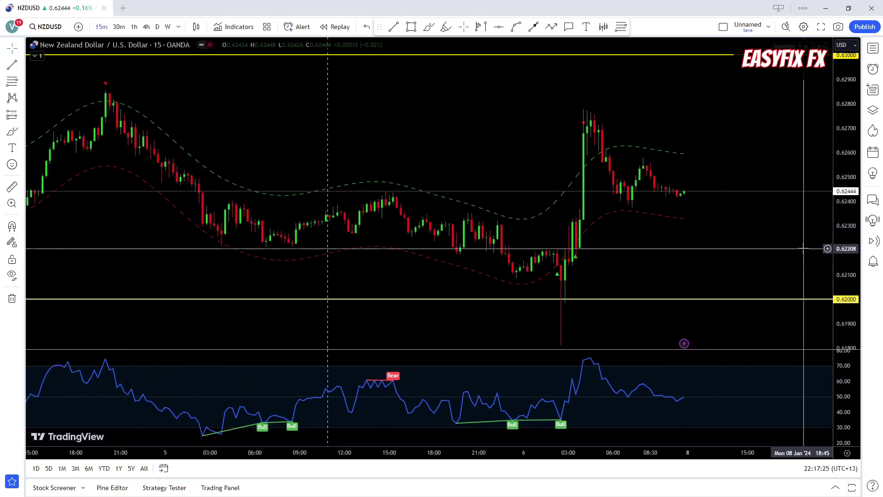
left_click_drag(847, 246, 848, 251)
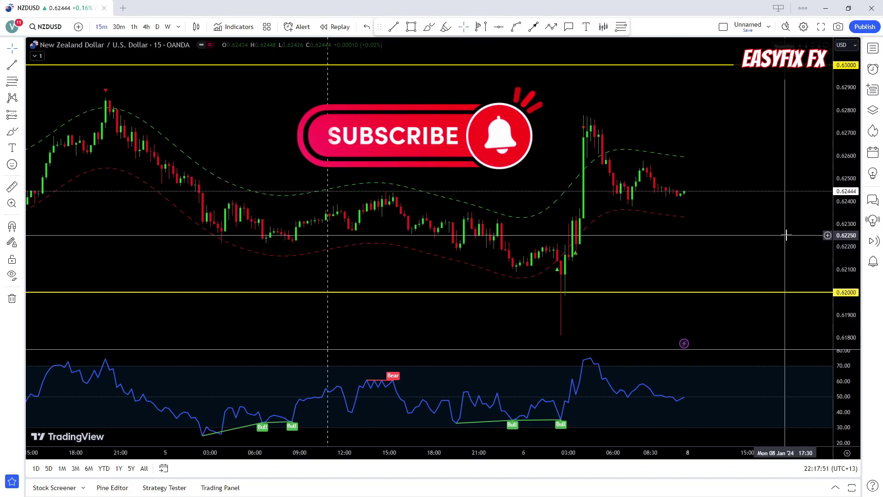
scroll(784, 235, "down", 1)
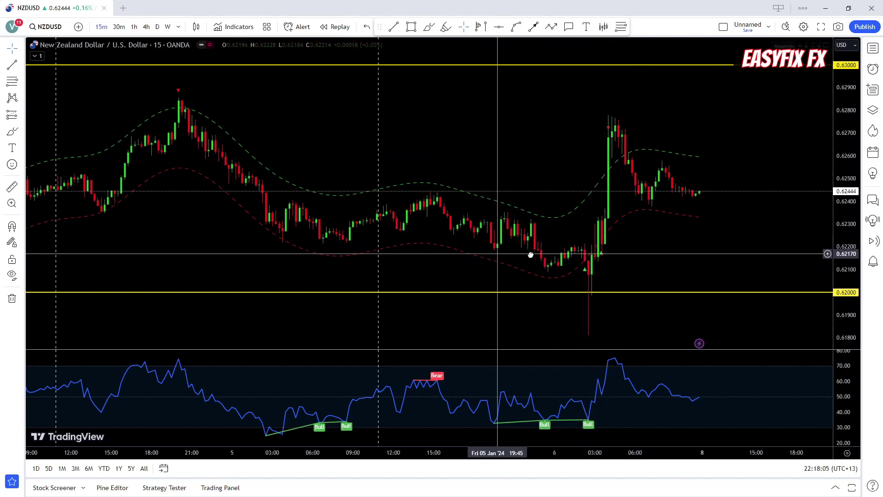
left_click_drag(184, 253, 371, 253)
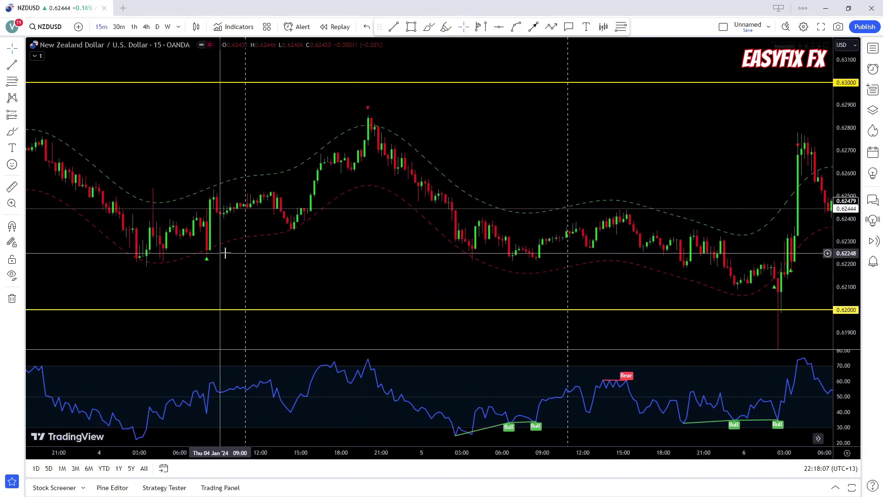
left_click_drag(234, 246, 602, 285)
left_click_drag(305, 252, 475, 321)
left_click_drag(242, 237, 388, 277)
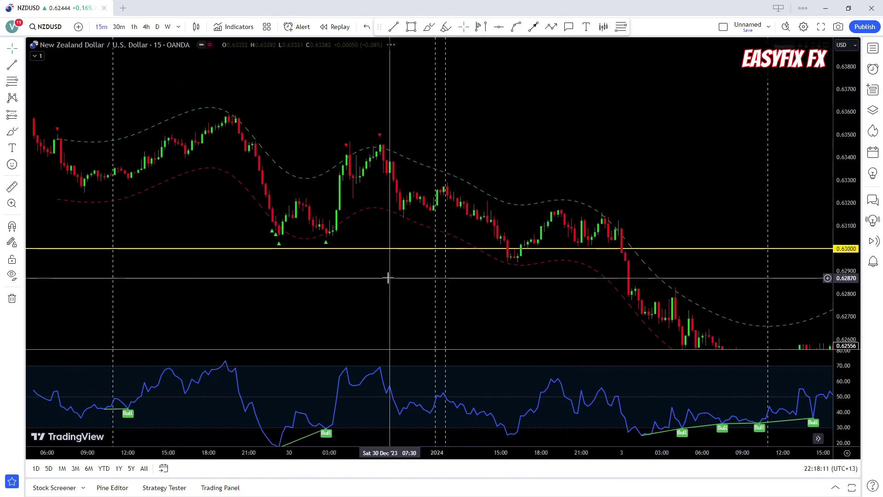
scroll(388, 278, "right", 10)
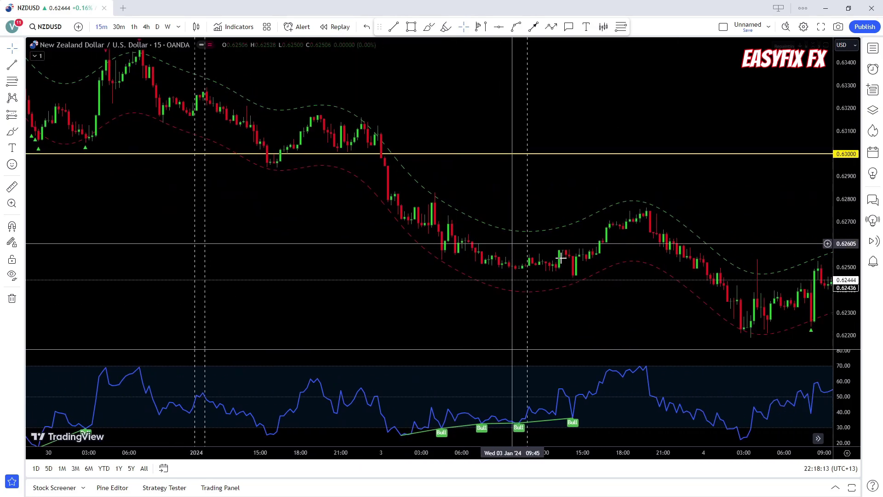
left_click_drag(798, 292, 590, 259)
left_click_drag(677, 256, 521, 237)
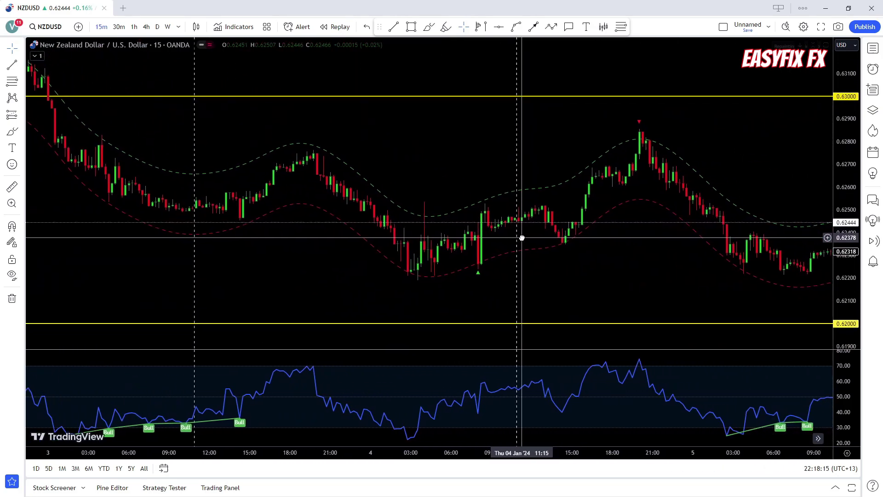
left_click_drag(721, 258, 571, 271)
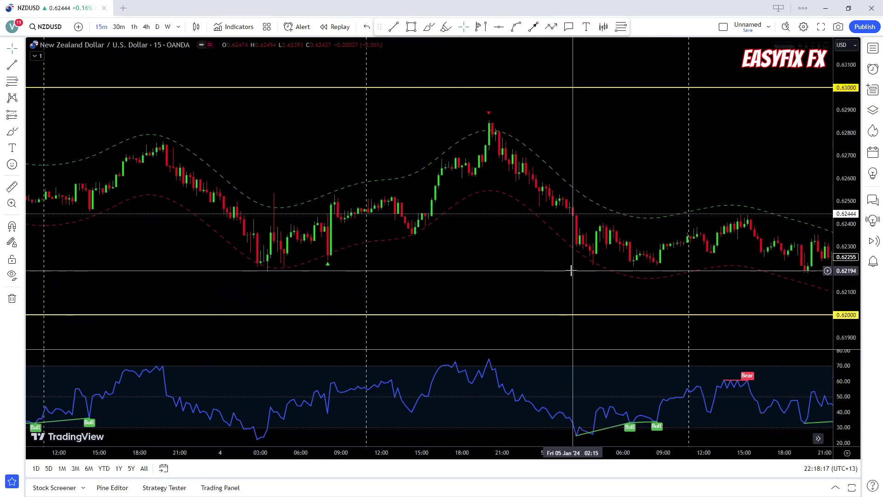
left_click_drag(735, 259, 524, 244)
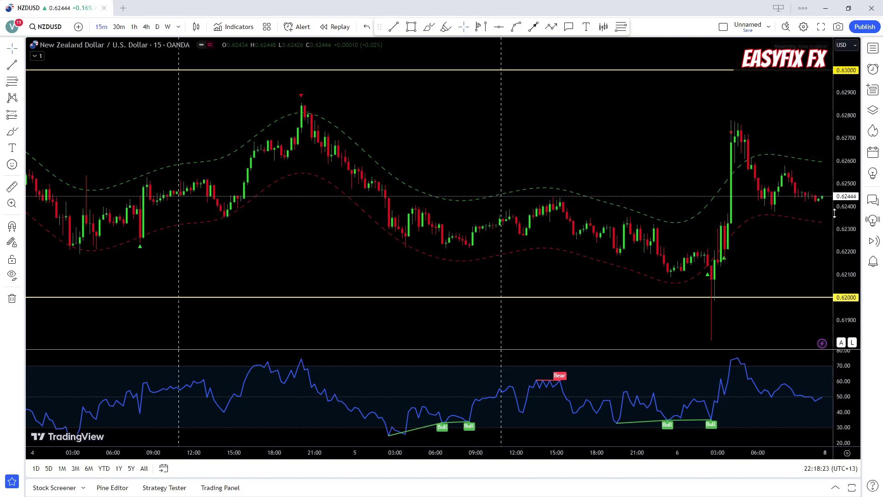
left_click_drag(721, 253, 566, 262)
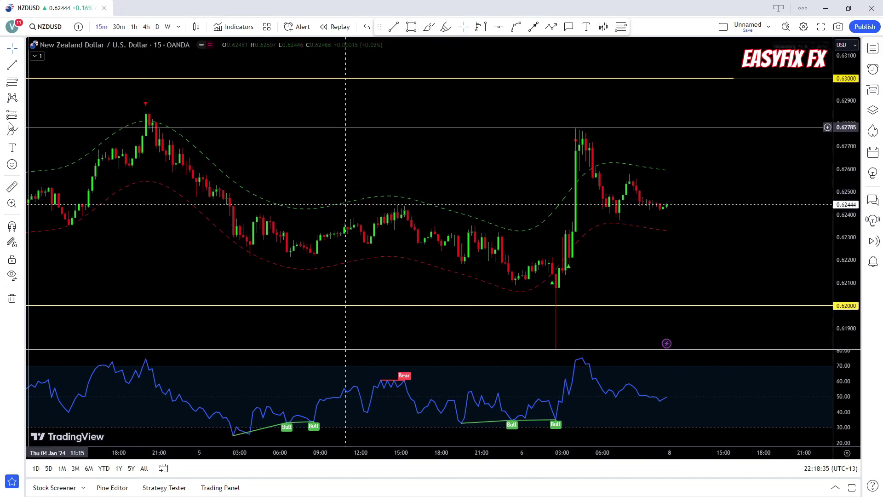
Step: Draw a short position from 0.62791 at the 4 January high, stop 0.62886, target 0.62244 (R:R 5.76)
left_click(22, 117)
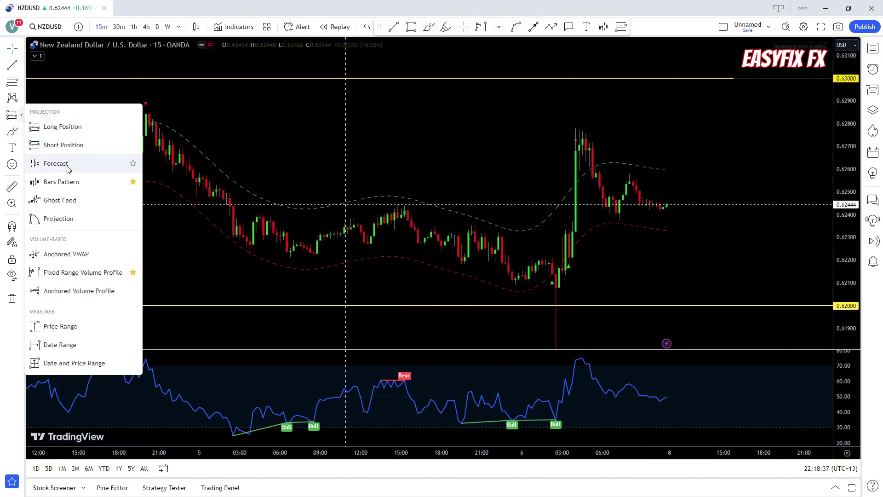
left_click(86, 130)
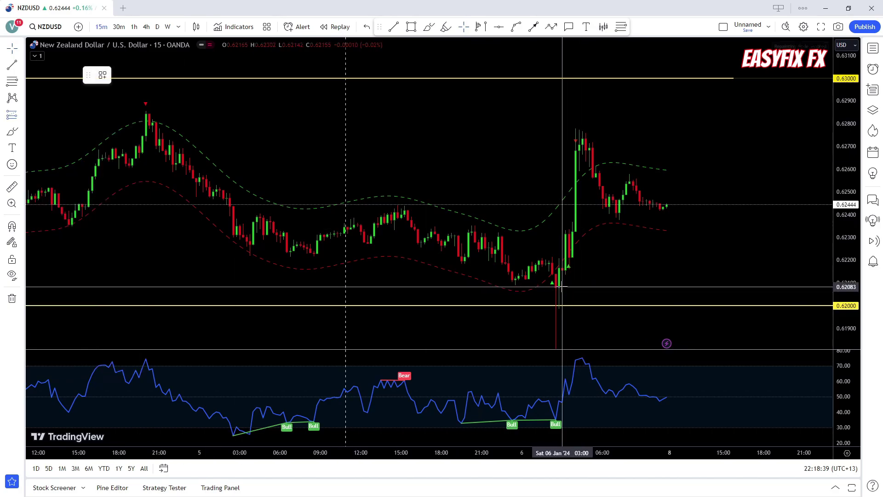
left_click(23, 118)
left_click(70, 145)
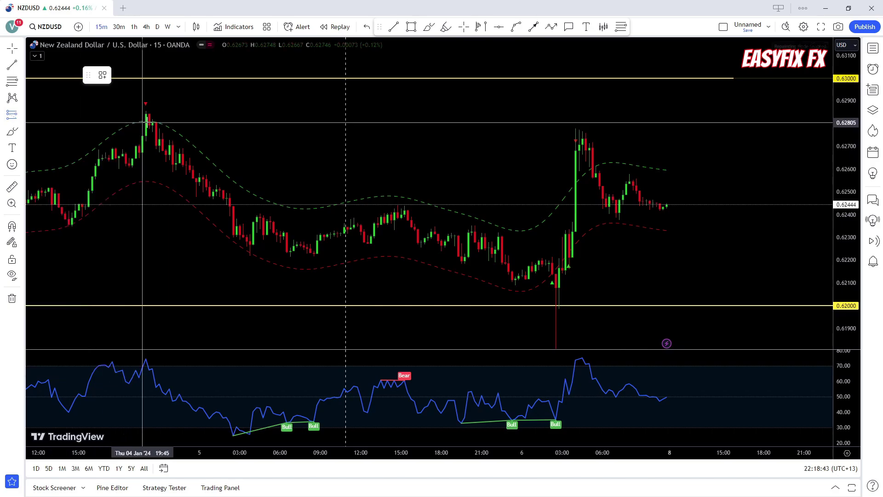
left_click(146, 130)
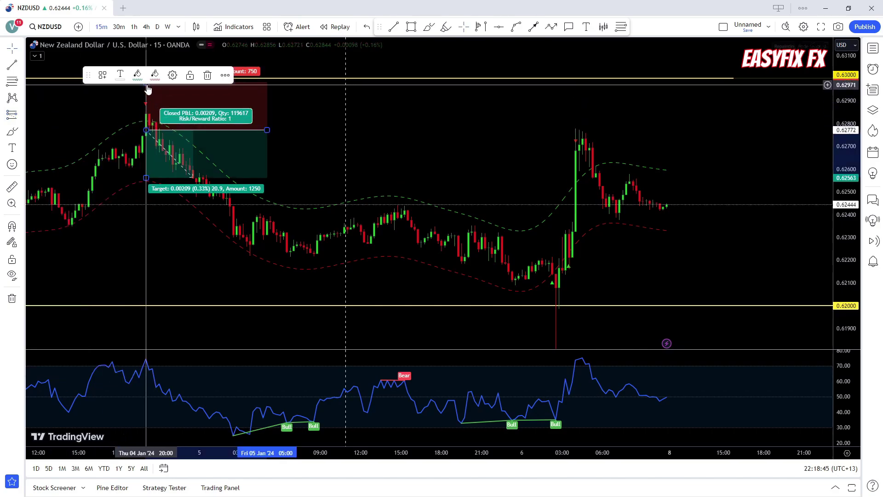
mouse_move(147, 90)
left_mouse_down()
mouse_move(159, 105)
mouse_move(149, 130)
left_mouse_up()
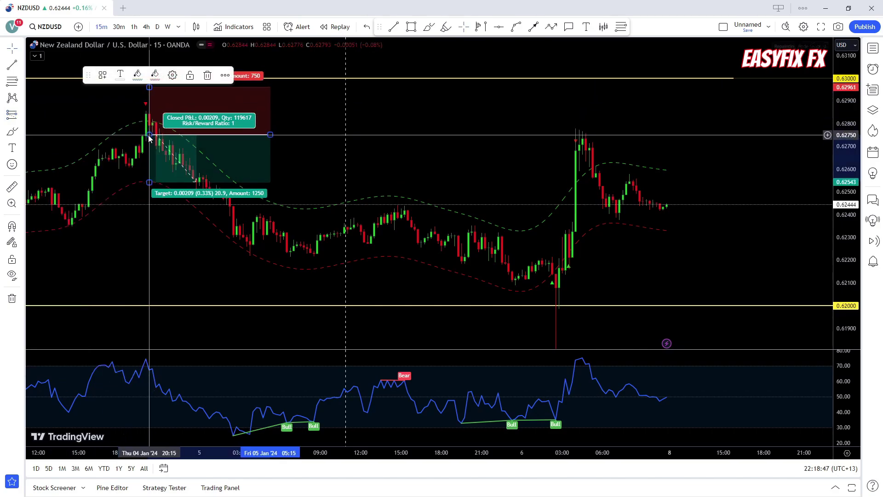
left_click_drag(149, 87, 149, 104)
left_click_drag(150, 182, 164, 250)
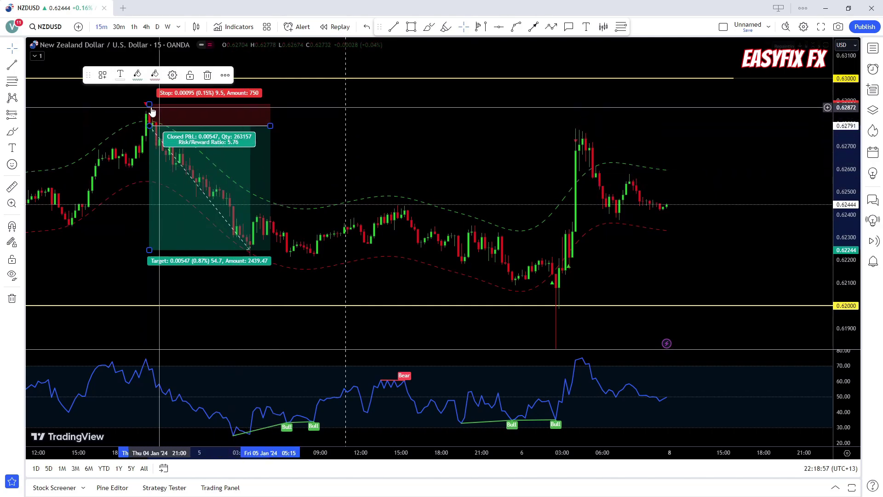
Step: Delete the short position and pan back to the 2–4 January bars
left_click(207, 75)
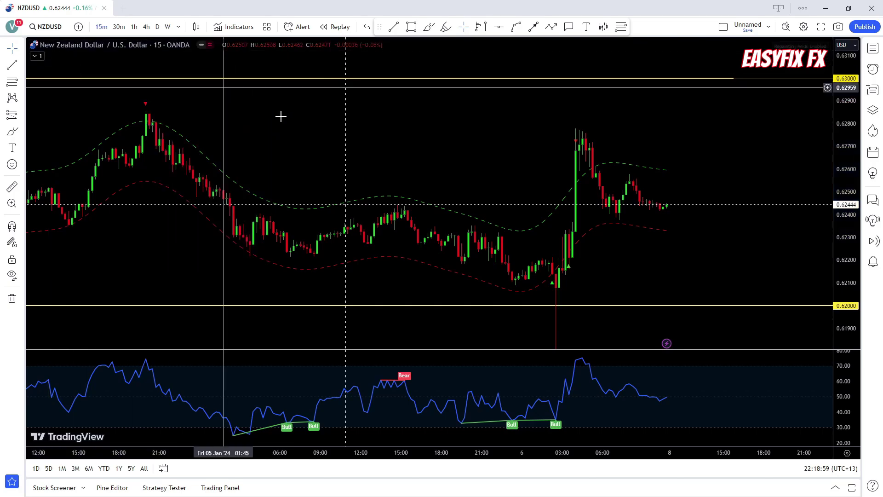
mouse_move(124, 235)
left_mouse_down()
mouse_move(466, 227)
mouse_move(442, 262)
left_mouse_up()
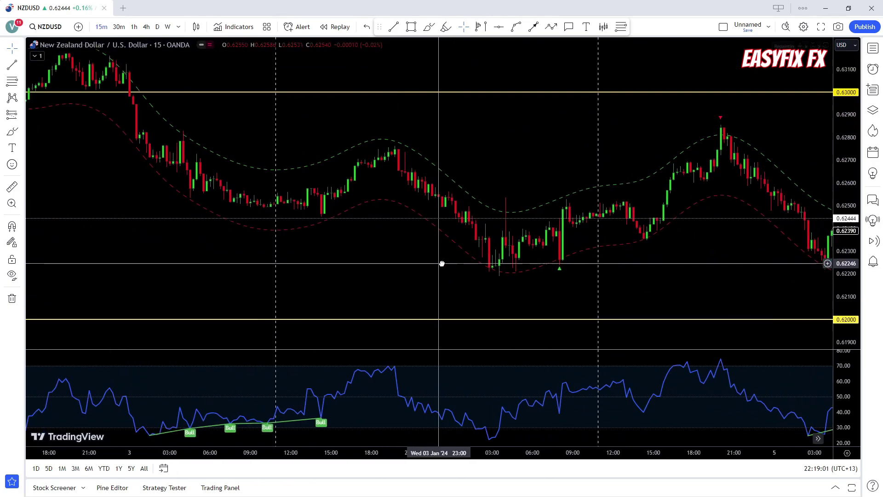
mouse_move(179, 205)
left_mouse_down()
mouse_move(297, 274)
mouse_move(258, 254)
mouse_move(353, 288)
left_mouse_up()
mouse_move(216, 274)
left_mouse_down()
mouse_move(343, 278)
mouse_move(229, 258)
left_mouse_up()
left_click_drag(409, 296, 312, 276)
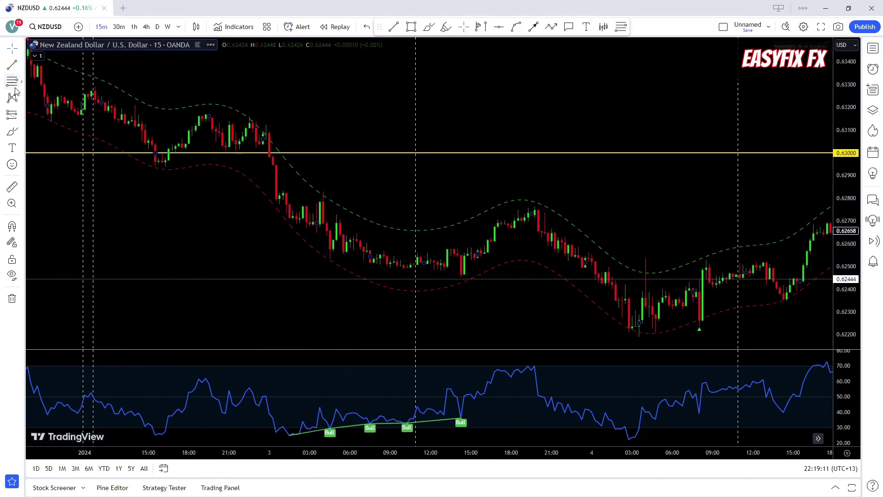
Step: Draw a long position from 0.62744 on 3 January, target 0.63143, stop 0.62645 (R:R 4.03)
left_click(21, 115)
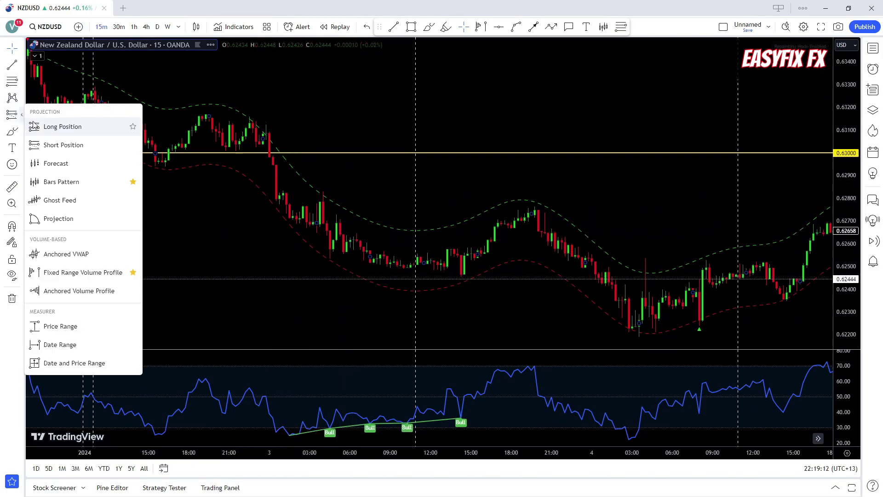
left_click(60, 126)
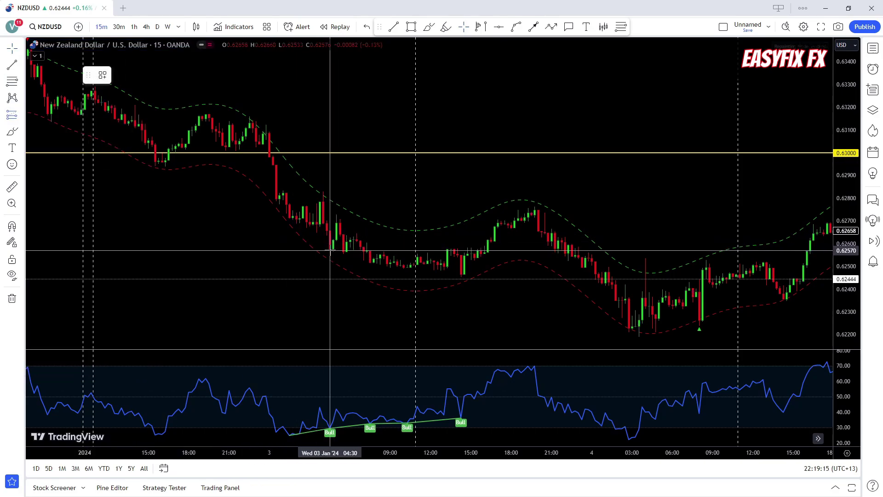
left_click(292, 217)
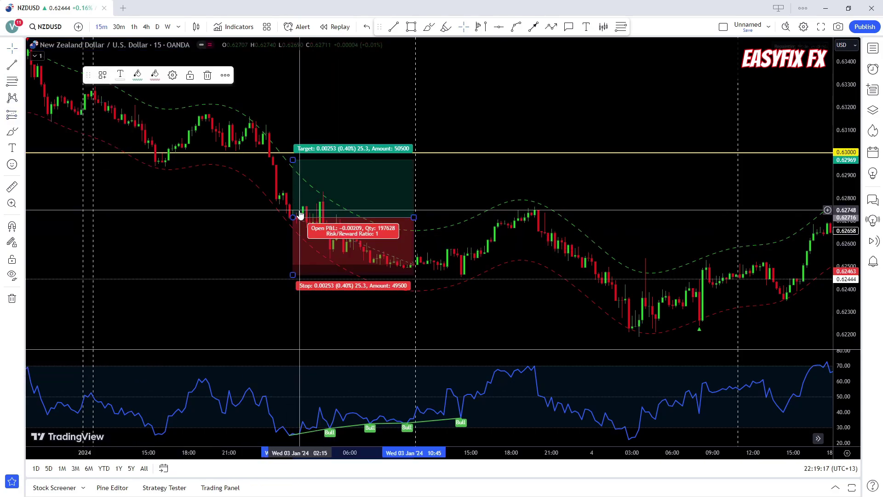
left_click_drag(292, 274, 293, 230)
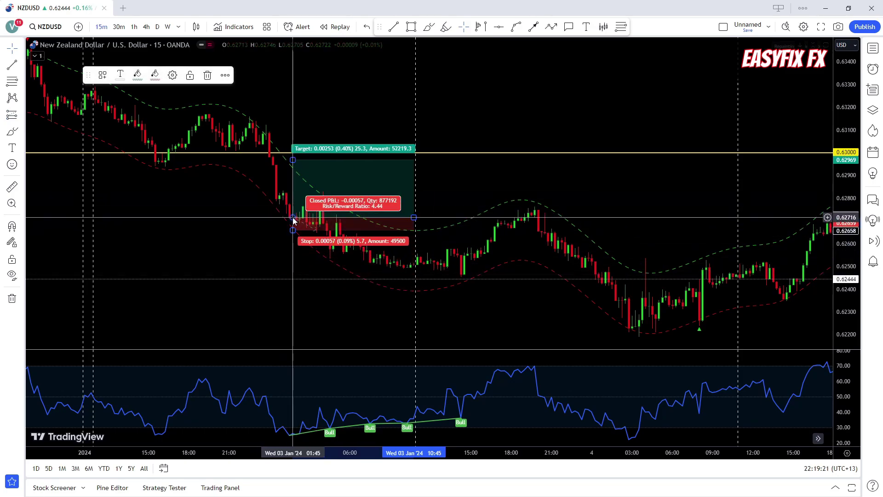
left_click_drag(293, 220, 293, 212)
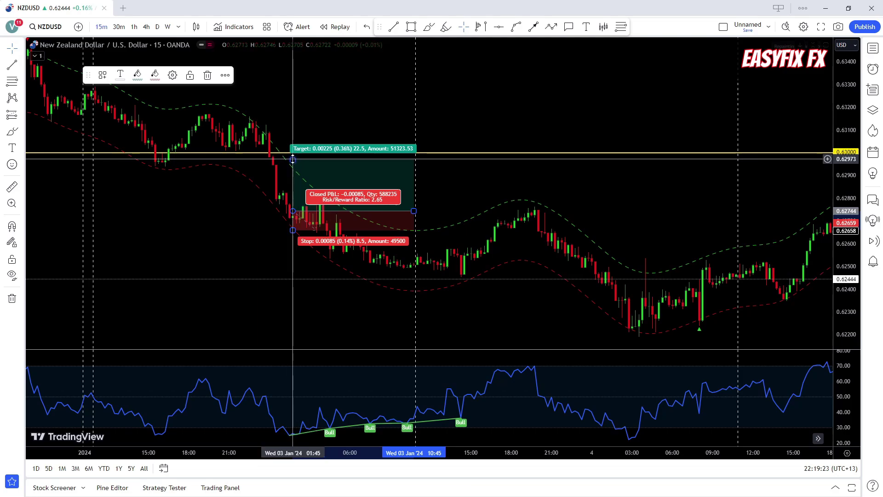
left_click_drag(292, 159, 293, 120)
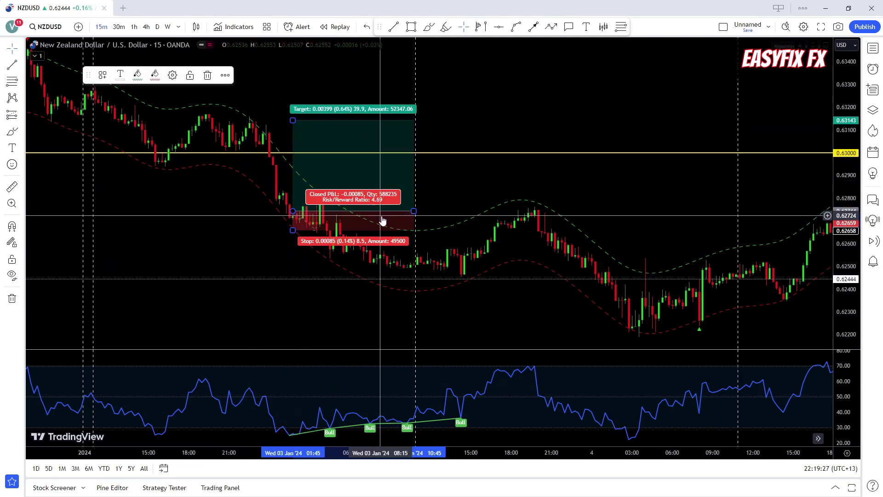
left_click_drag(380, 244, 379, 247)
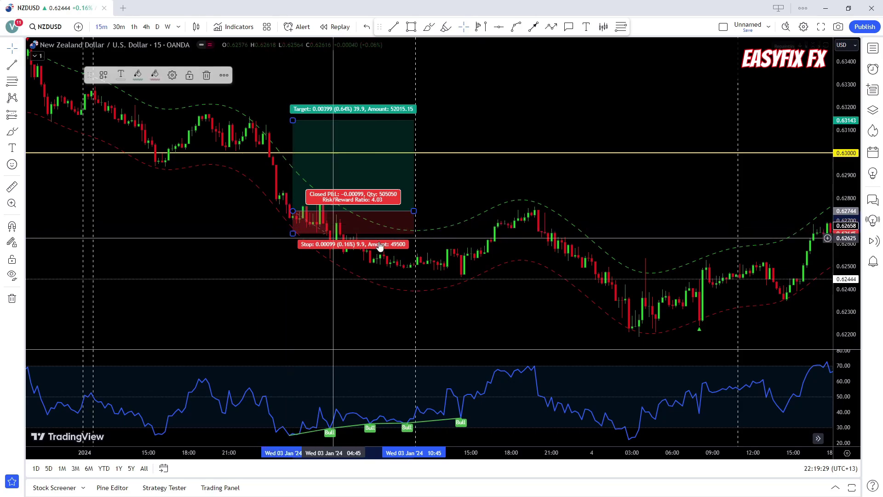
left_click(532, 207)
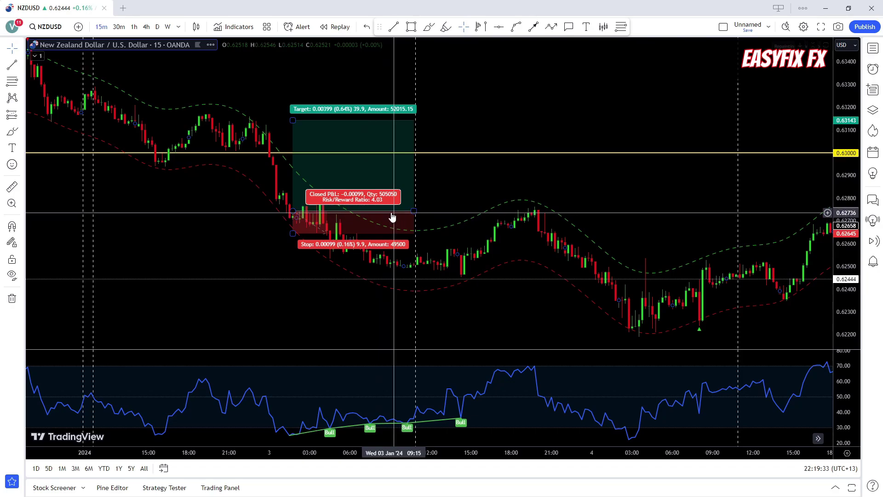
Step: Delete the 3 January long position box and scroll the chart toward later bars
scroll(412, 183, "right", 5)
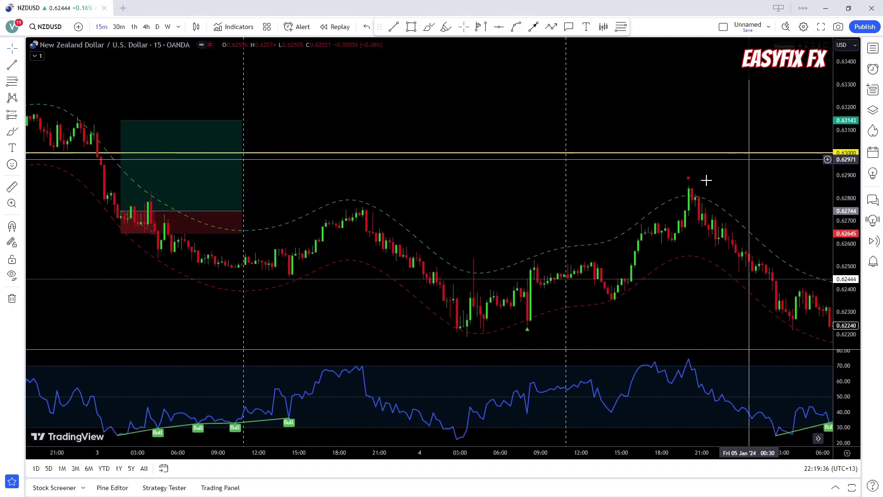
scroll(598, 198, "left", 2)
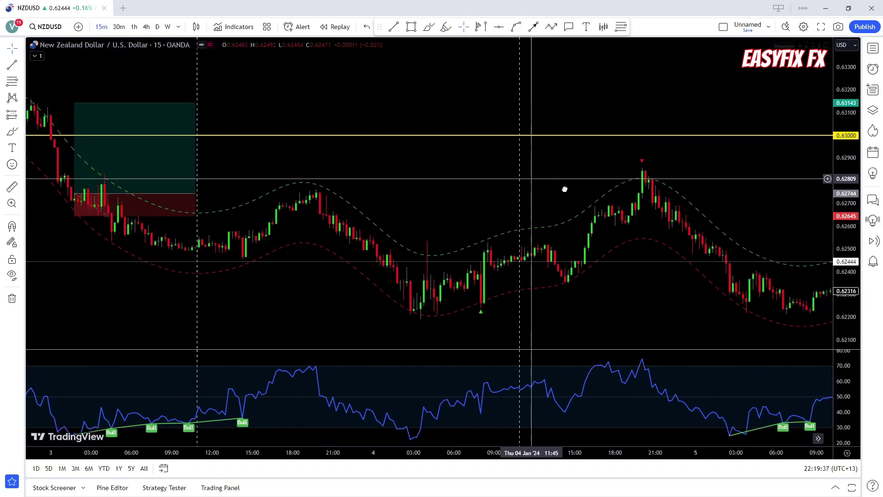
left_click(239, 198)
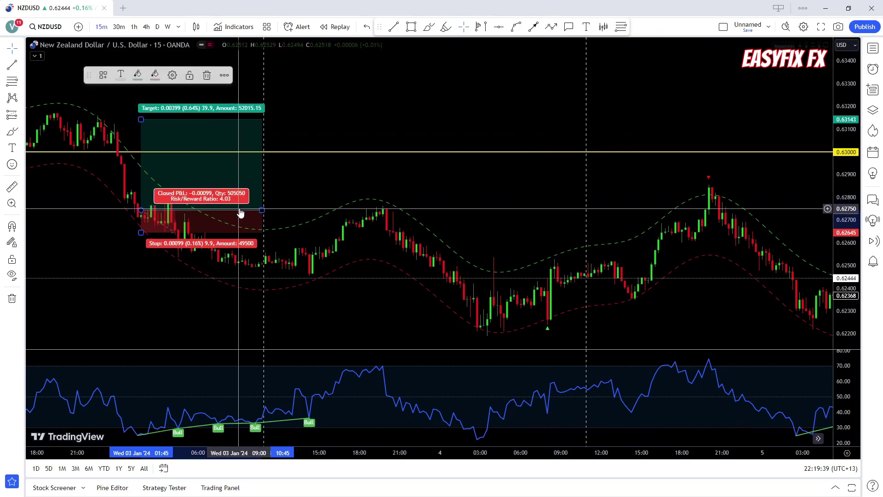
left_click(208, 76)
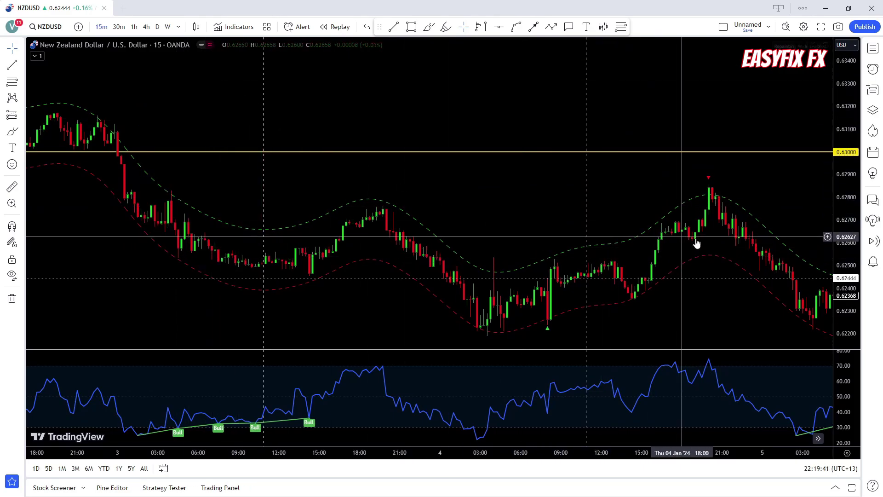
scroll(559, 232, "left", 4)
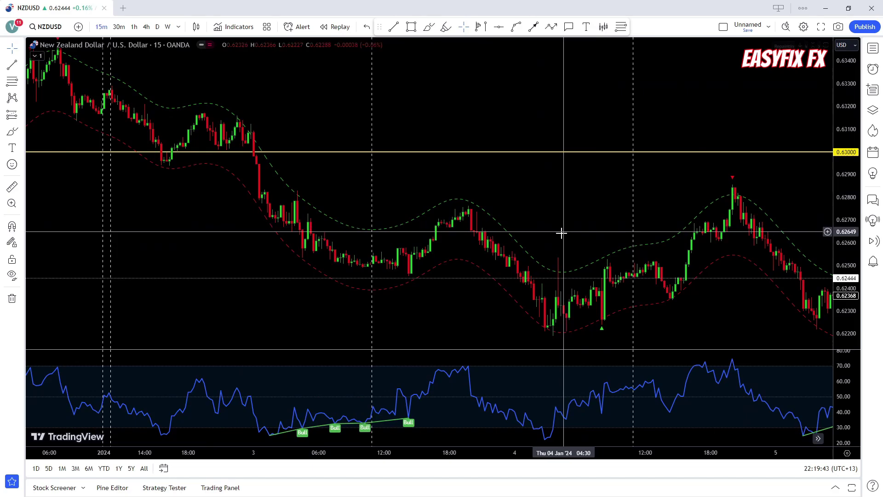
mouse_move(561, 232)
left_mouse_down()
mouse_move(561, 253)
mouse_move(561, 216)
left_mouse_up()
scroll(560, 216, "right", 8)
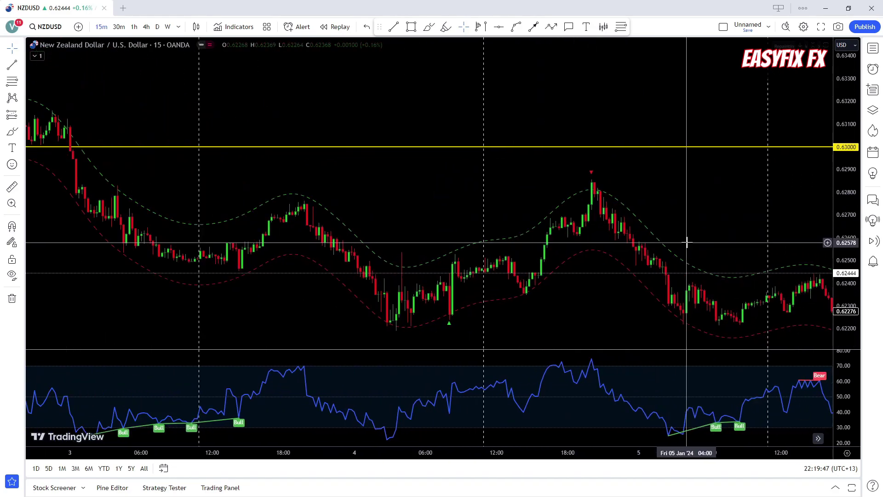
scroll(652, 199, "right", 2)
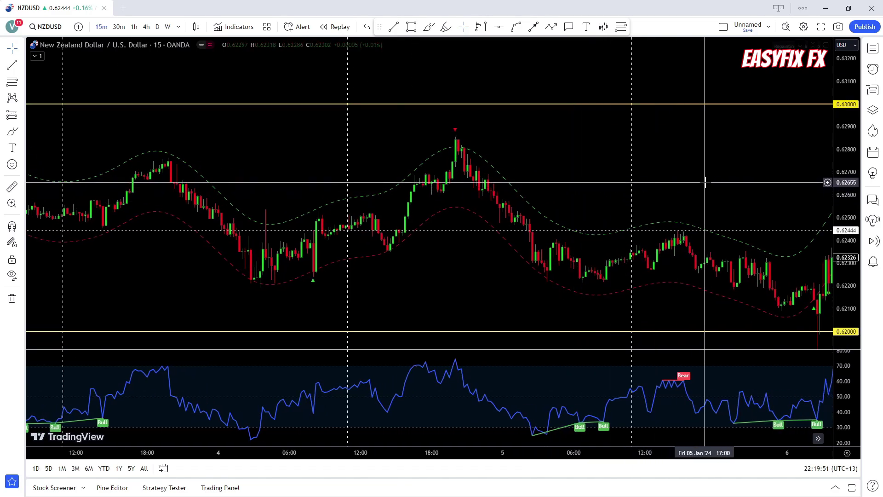
scroll(597, 187, "right", 5)
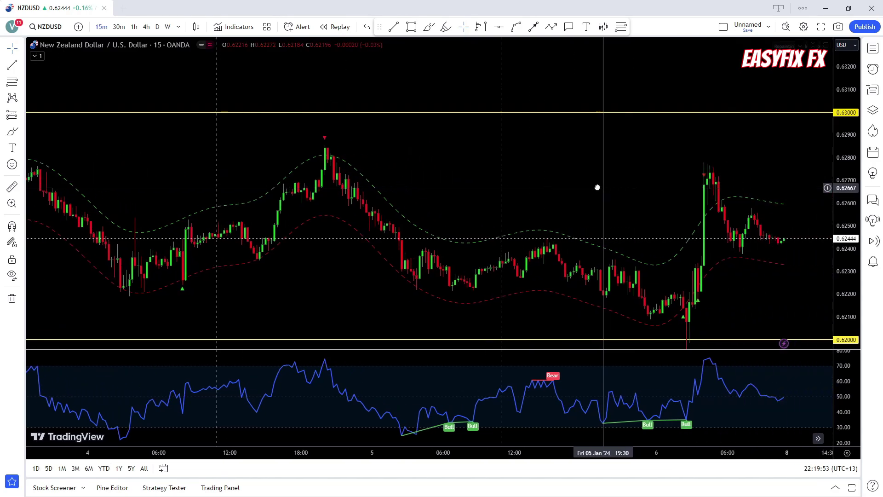
scroll(594, 192, "right", 5)
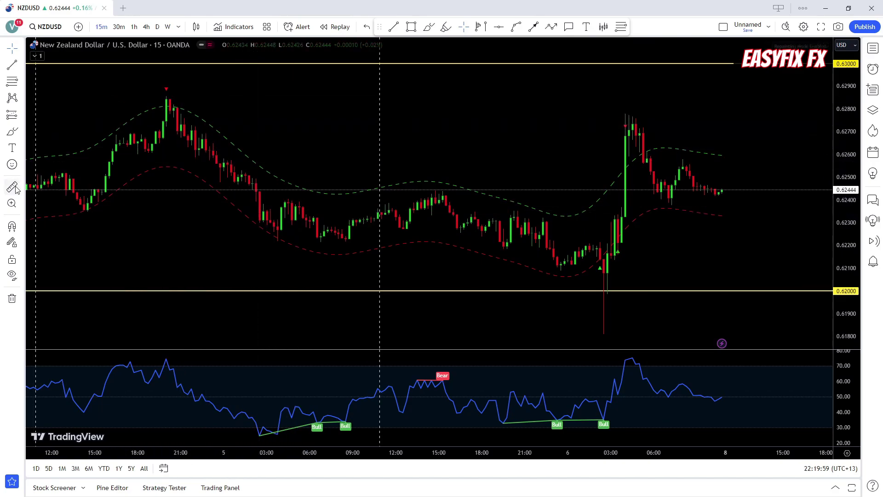
left_click(183, 108)
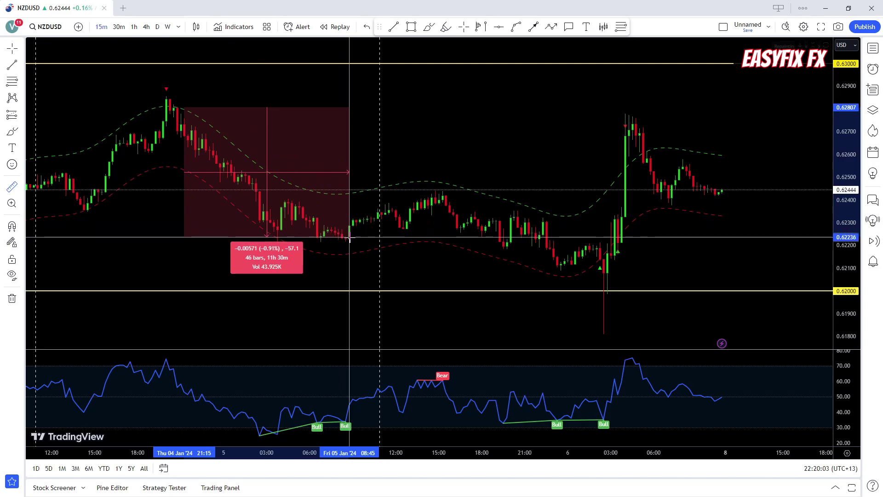
left_click(351, 239)
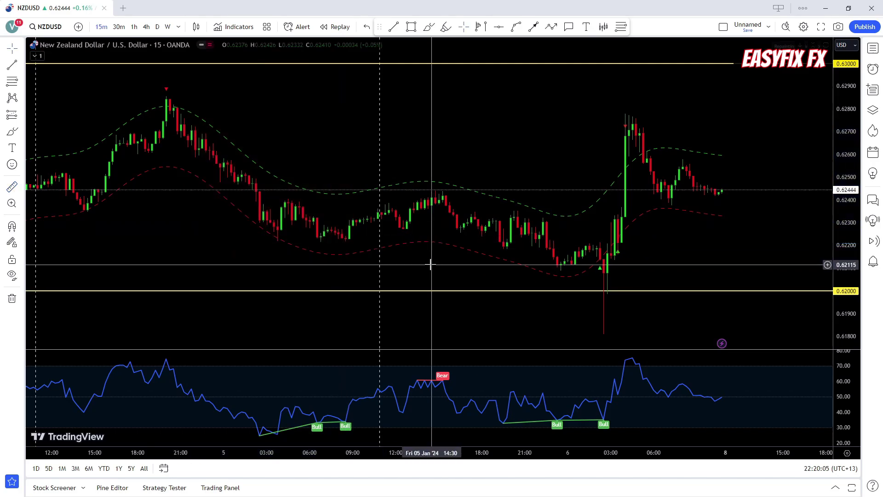
left_click(12, 187)
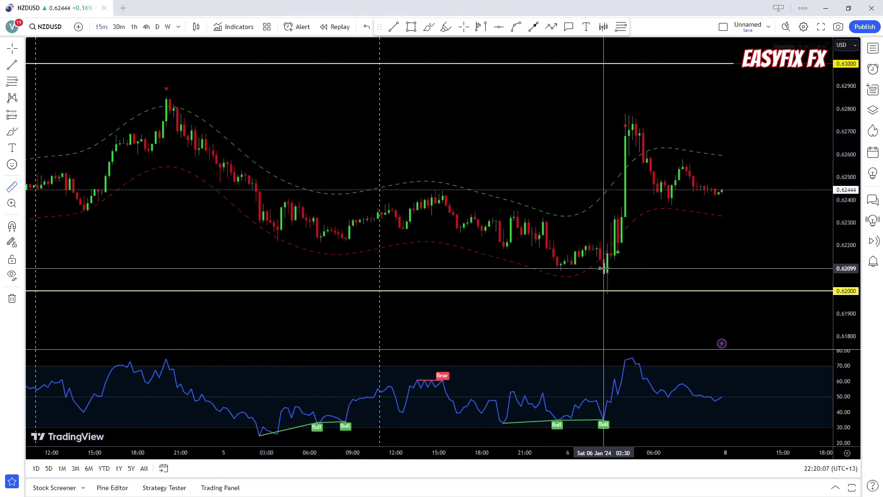
left_click(610, 282)
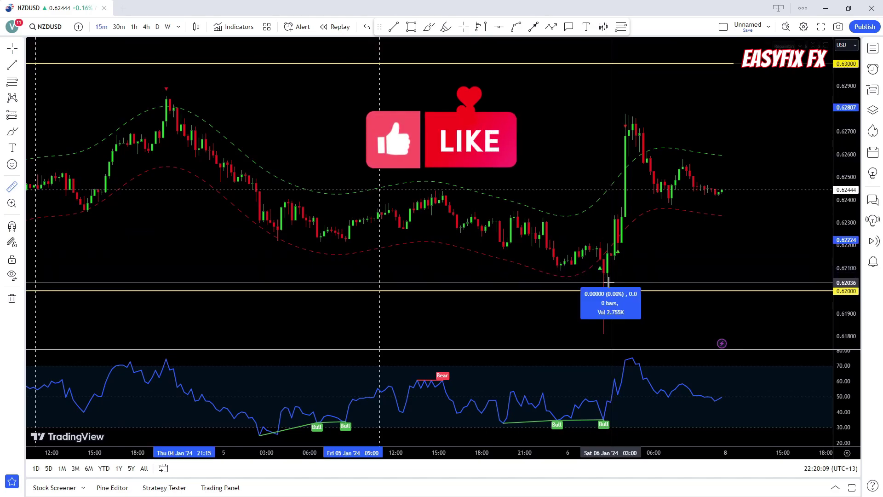
left_click(643, 123)
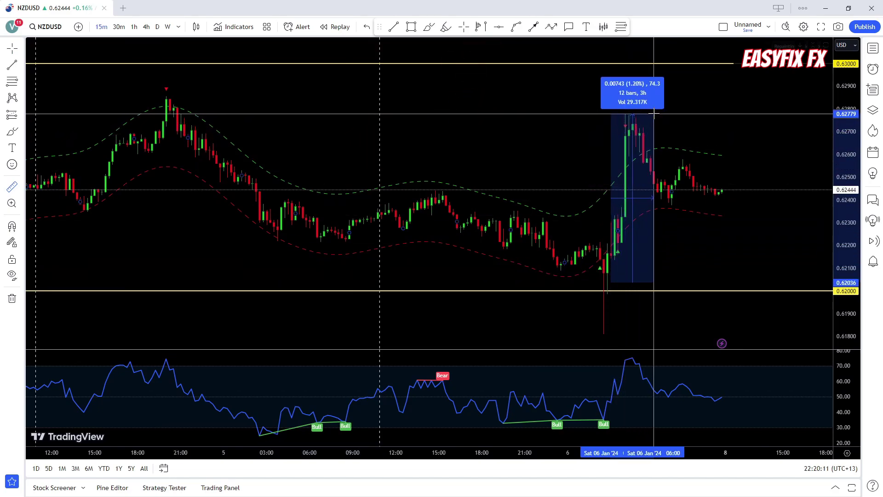
left_click(691, 127)
scroll(423, 136, "left", 10)
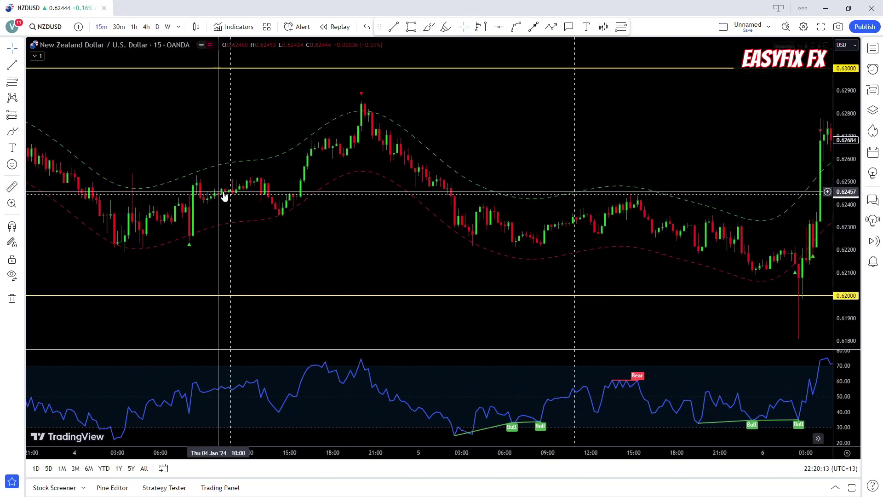
left_click_drag(558, 248, 530, 275)
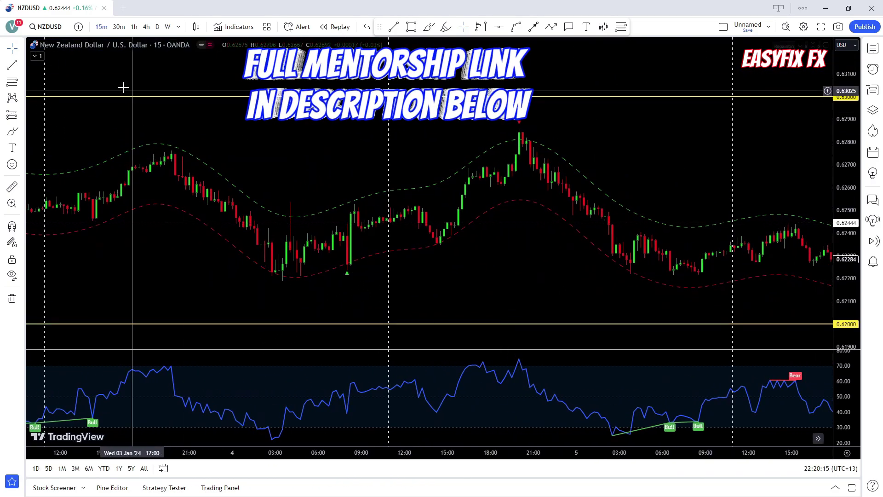
left_click(13, 186)
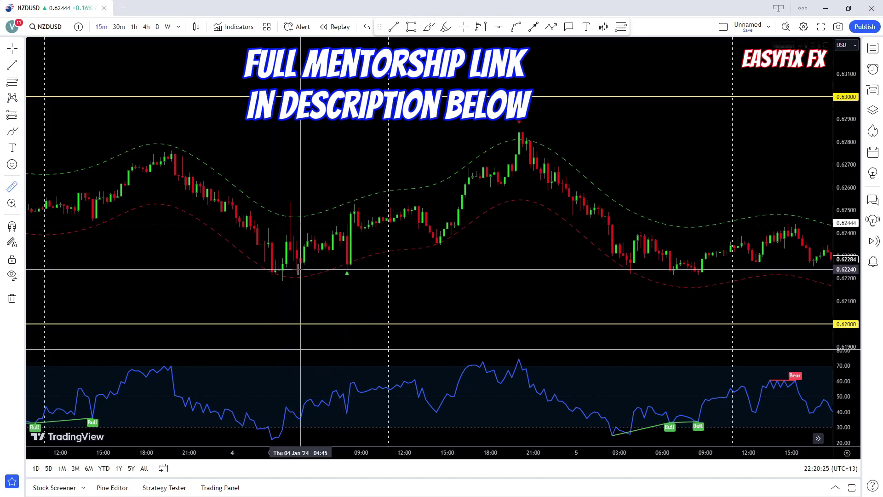
left_click(291, 271, "shift")
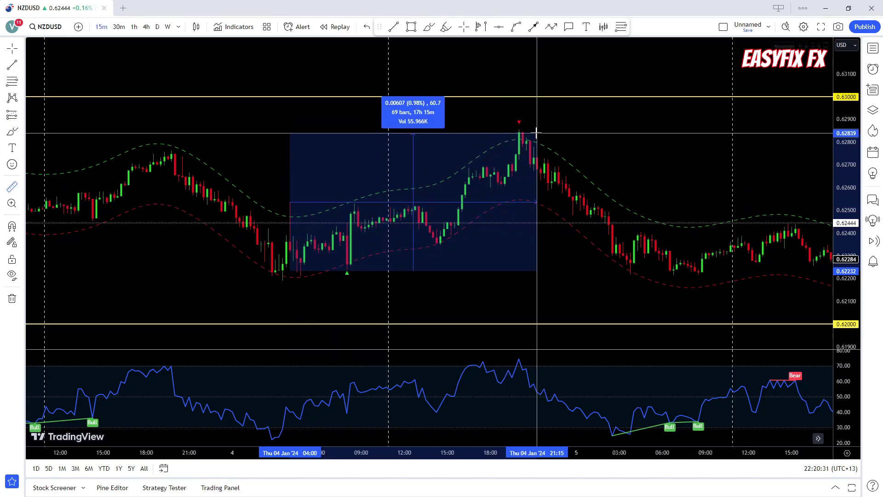
key("Escape")
scroll(689, 176, "down", 1)
left_click_drag(689, 176, 552, 154)
scroll(670, 179, "up", 1)
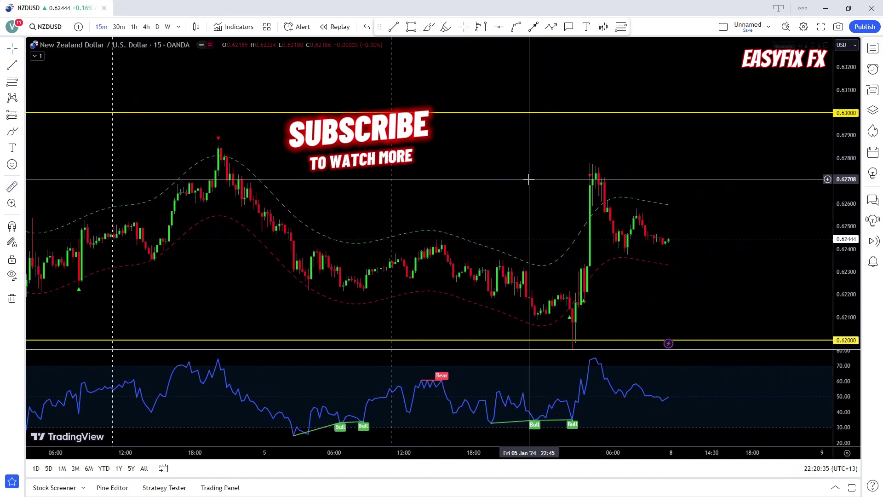
scroll(670, 274, "down", 1)
scroll(710, 237, "up", 1)
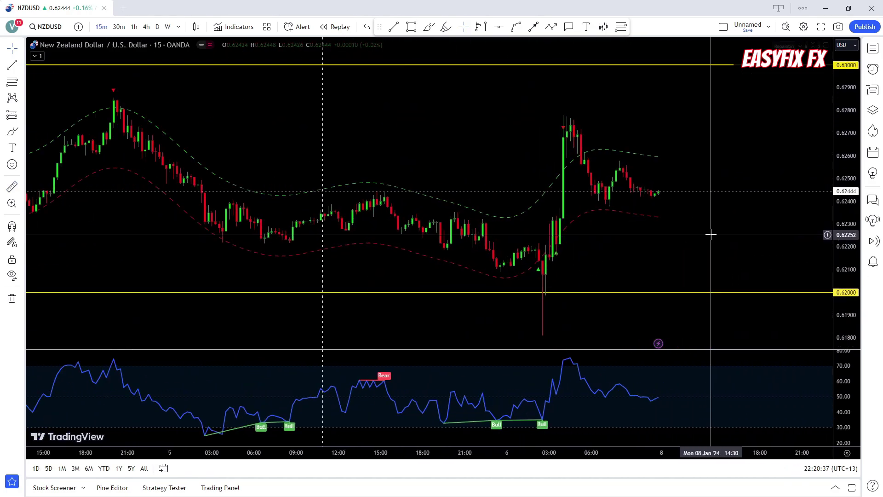
left_click_drag(200, 197, 309, 213)
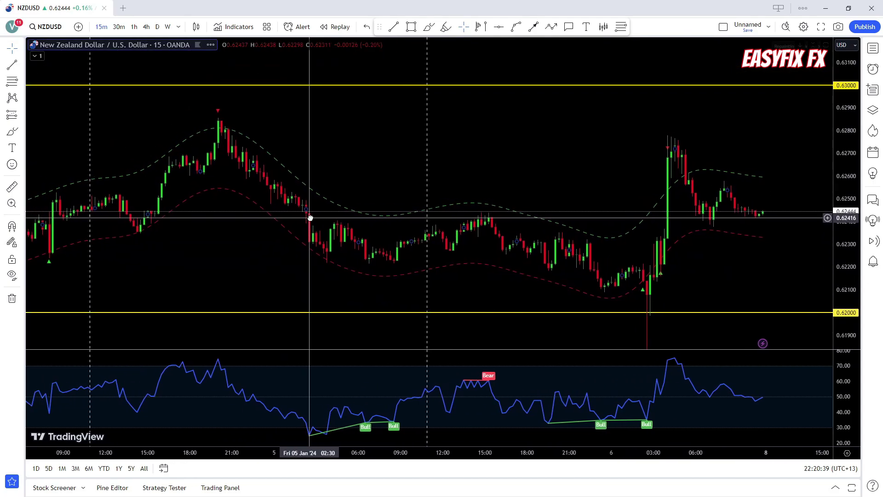
left_click_drag(197, 252, 270, 258)
left_click_drag(338, 262, 385, 261)
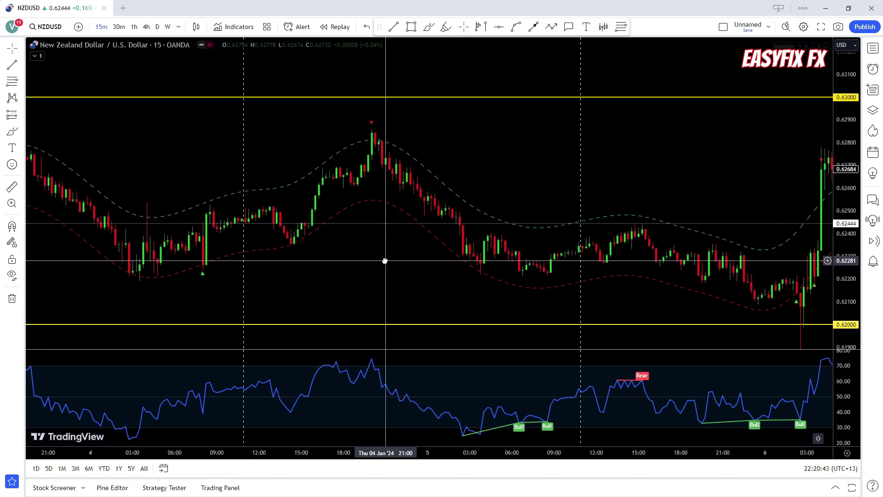
left_click_drag(132, 262, 379, 261)
left_click_drag(271, 276, 325, 291)
left_click_drag(92, 219, 292, 263)
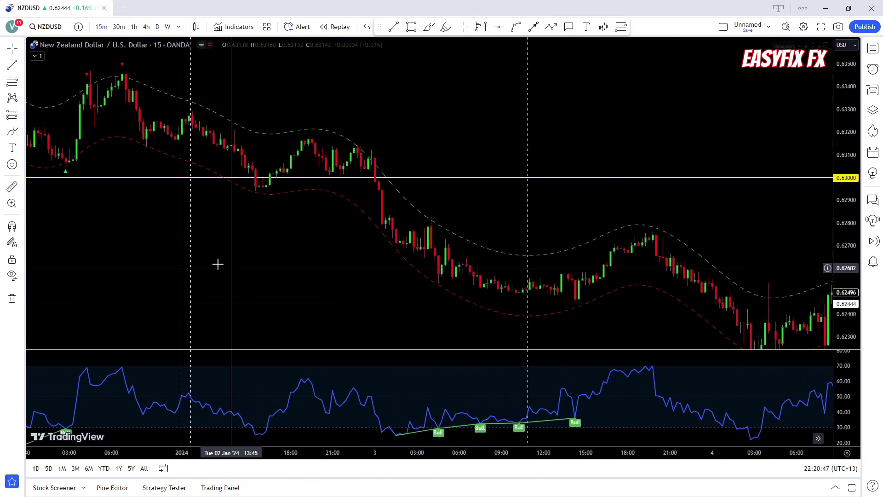
left_click_drag(158, 247, 239, 261)
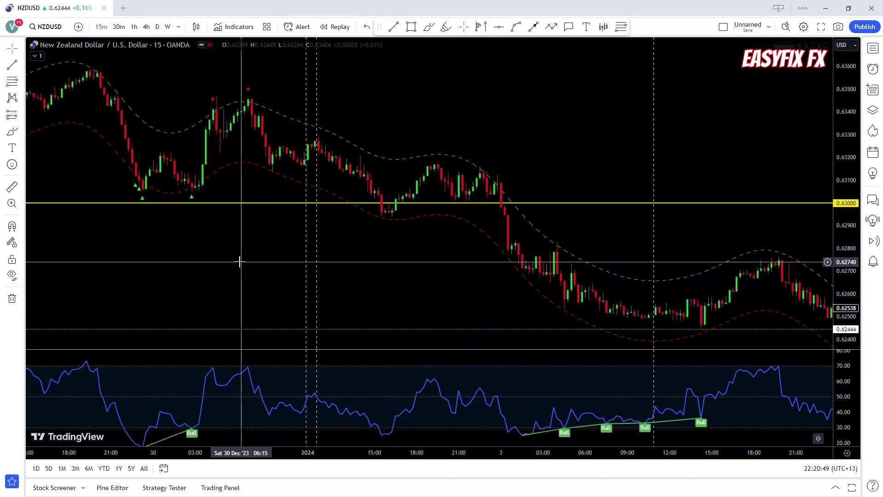
left_click_drag(185, 242, 239, 255)
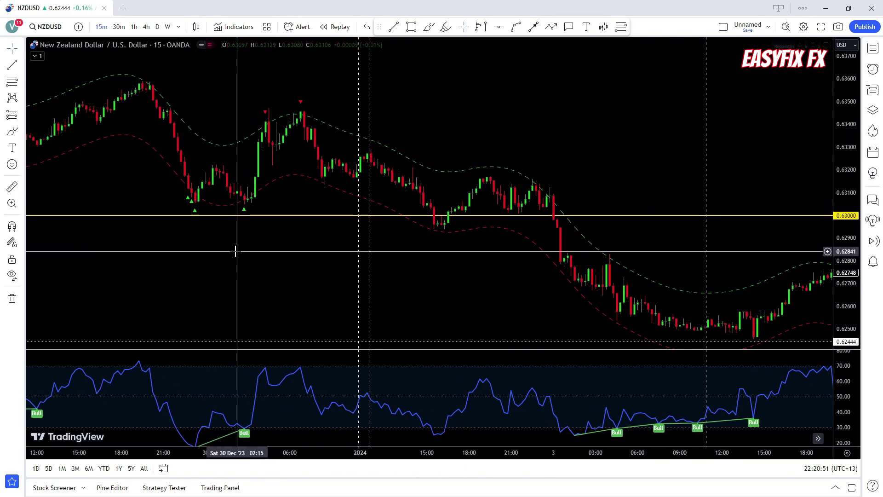
scroll(173, 255, "up", 2)
left_click_drag(173, 255, 314, 267)
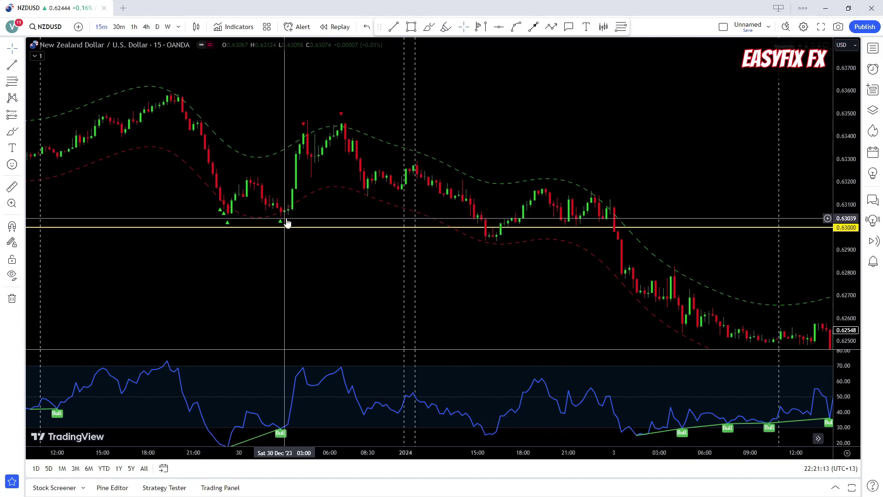
scroll(294, 213, "up", 1)
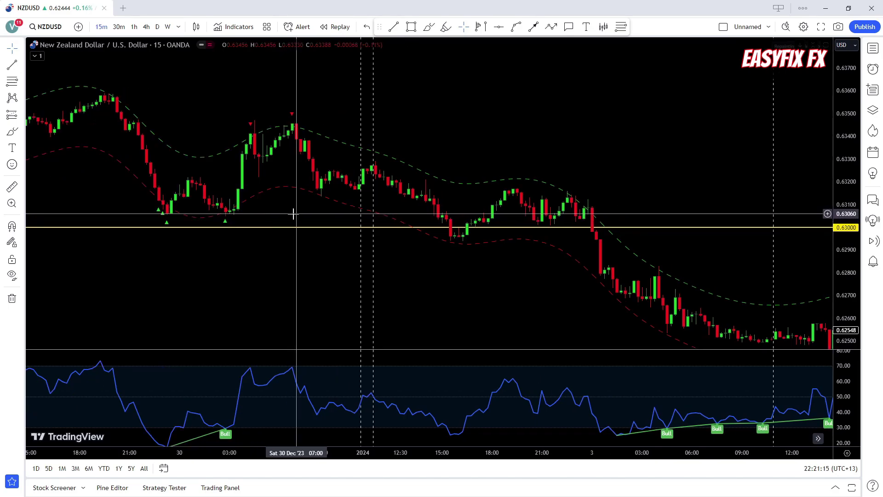
scroll(513, 254, "left", 2)
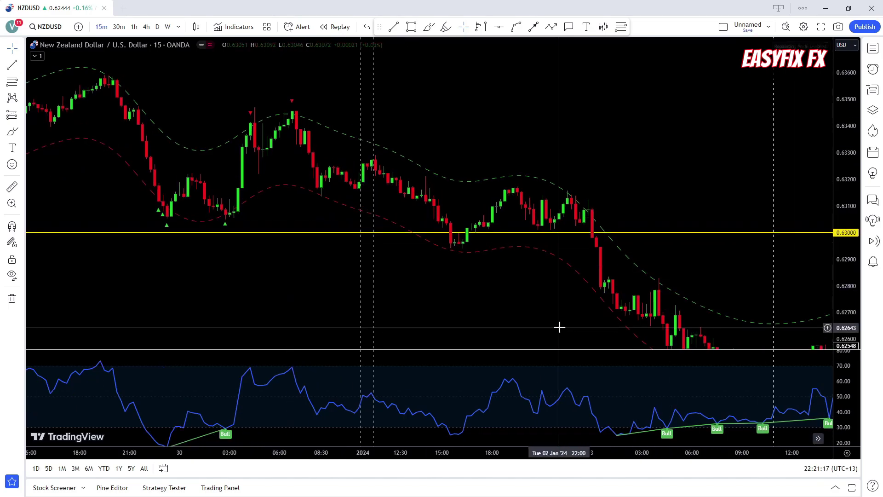
left_click_drag(225, 249, 286, 276)
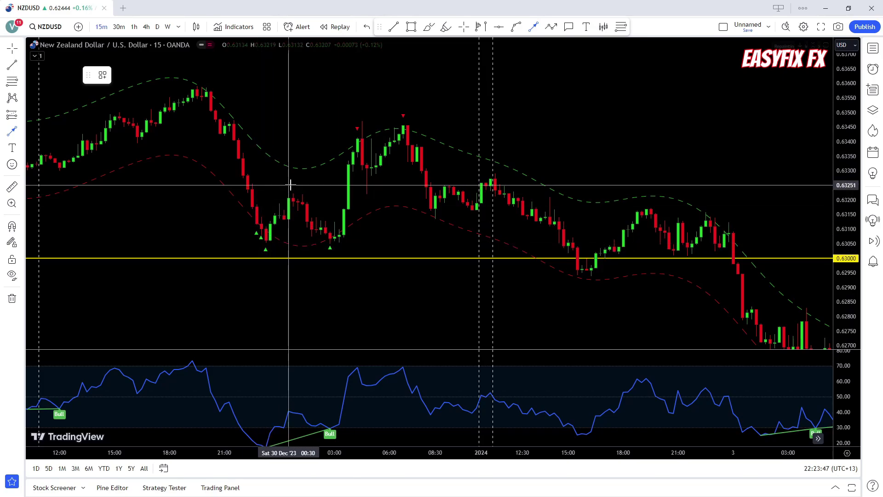
Step: Draw a yellow arrow onto the 29 December low and shift its tail further right
left_click(312, 114)
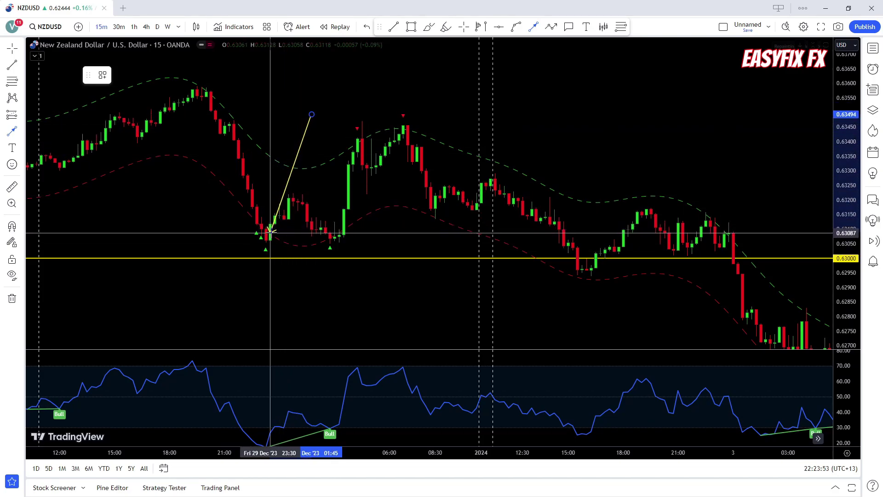
left_click(271, 232)
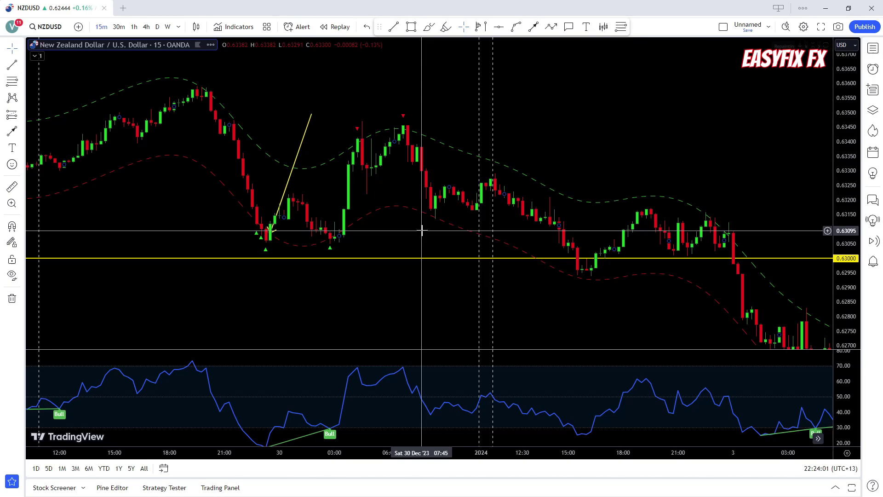
scroll(417, 232, "down", 3)
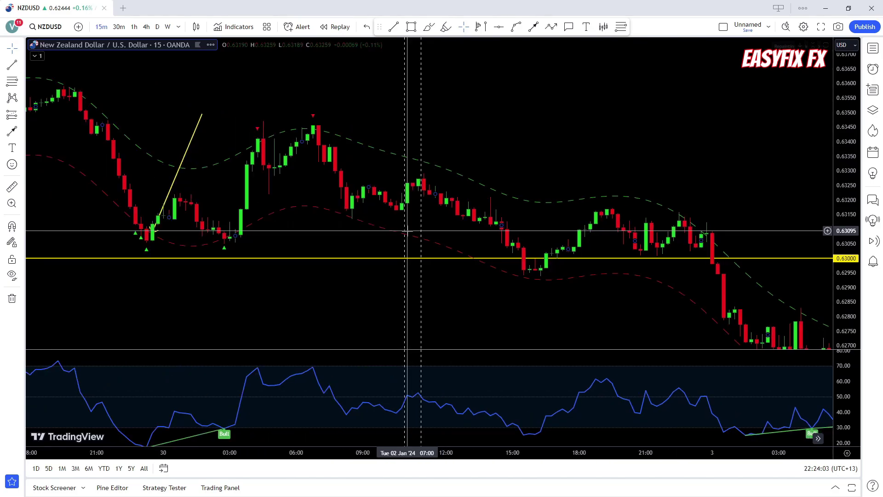
scroll(410, 232, "up", 3)
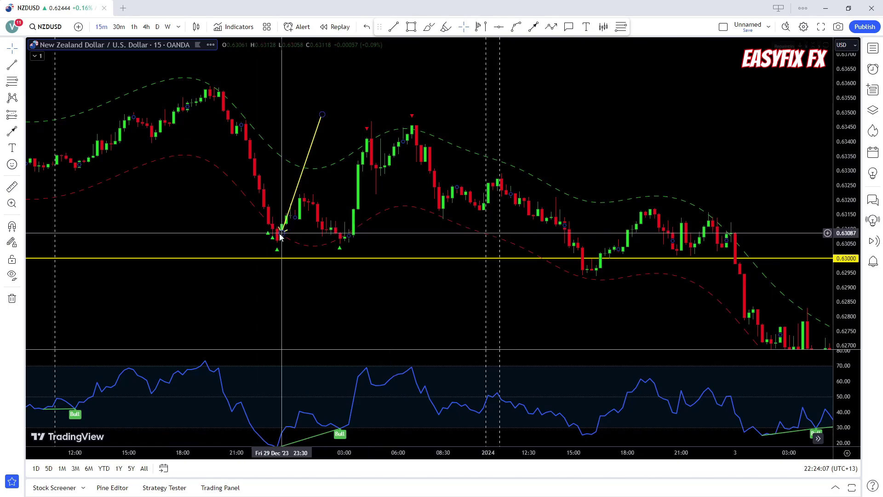
left_click(297, 192)
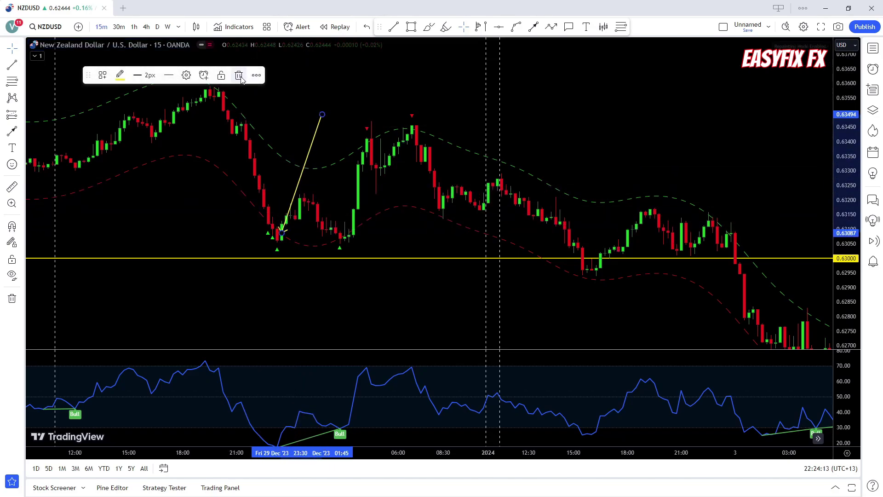
left_click(351, 118)
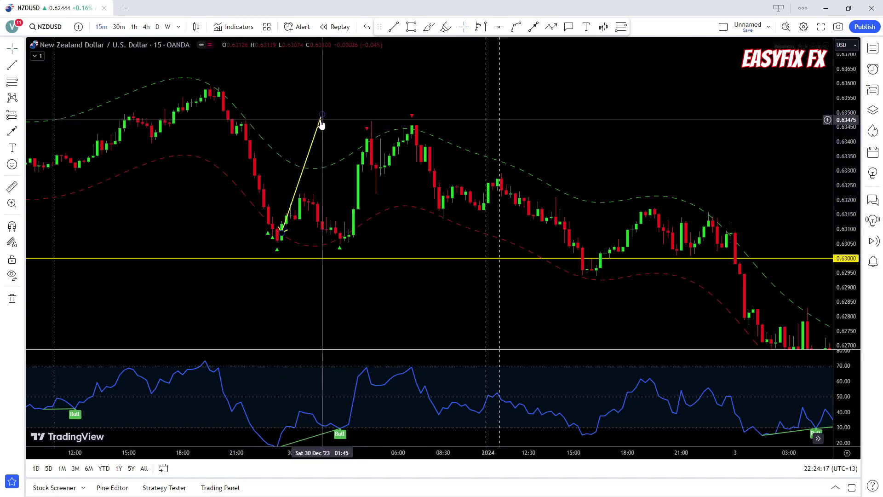
left_click_drag(322, 124, 330, 121)
Step: Deselect the arrow and pan forward from late December to the 4 January dip
left_click(324, 229)
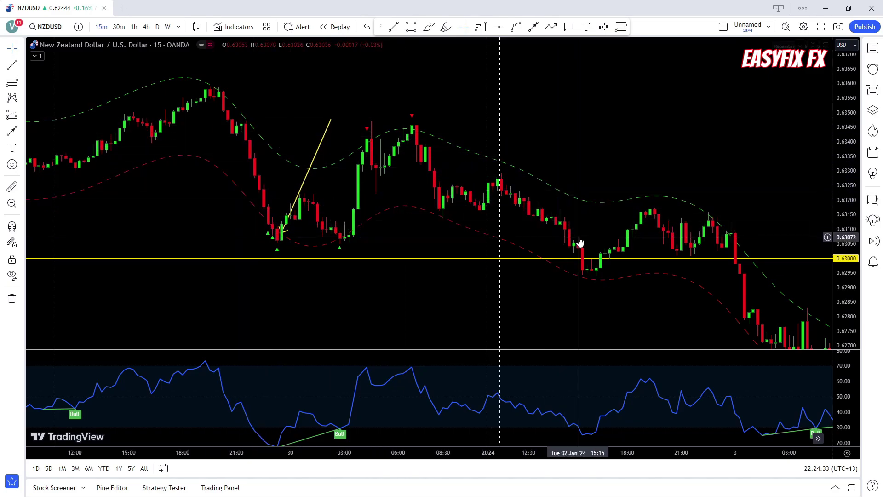
left_click_drag(578, 243, 453, 203)
left_click_drag(604, 224, 400, 203)
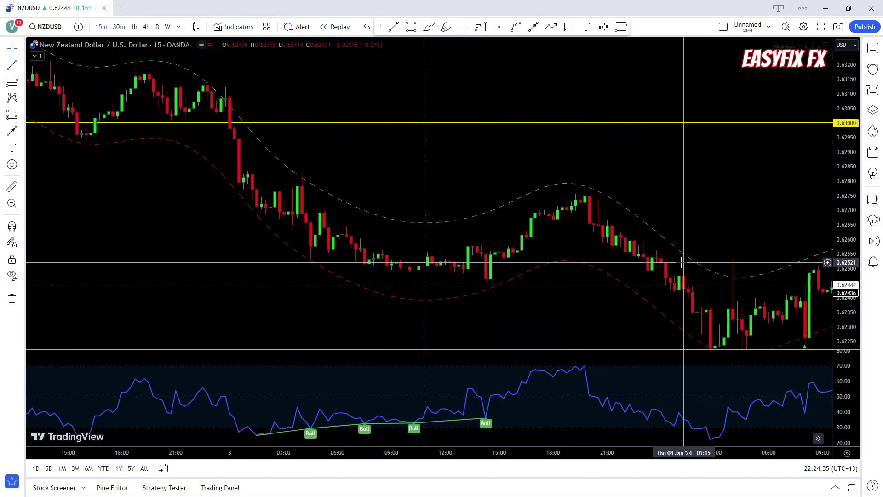
left_click_drag(680, 262, 464, 179)
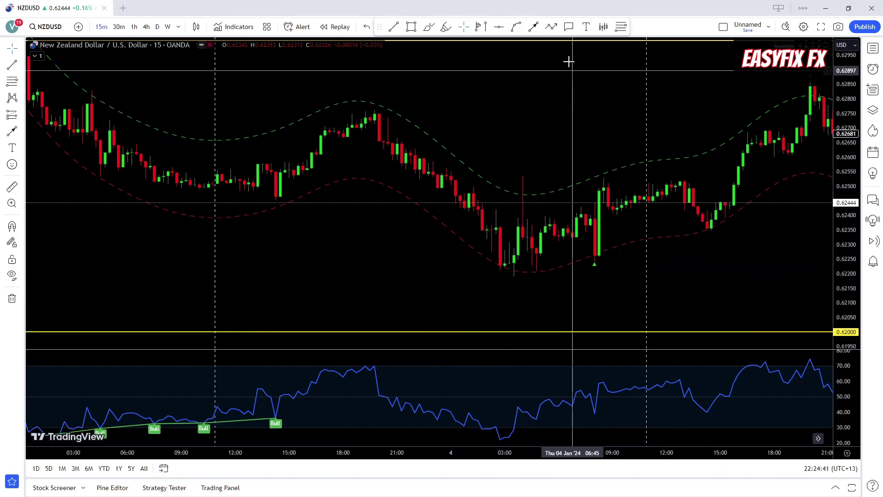
Step: Draw a second yellow arrow pointing down to the 4 January low
left_click(534, 27)
left_click(581, 187)
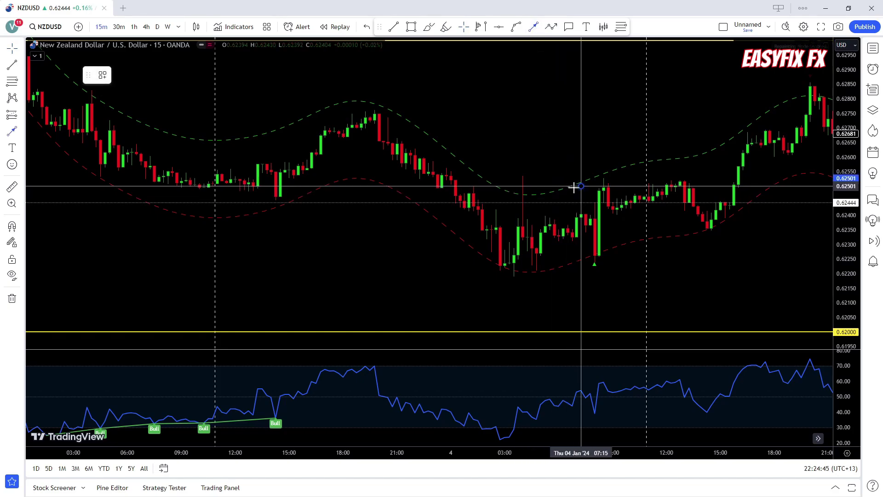
left_click(517, 260)
left_click(570, 315)
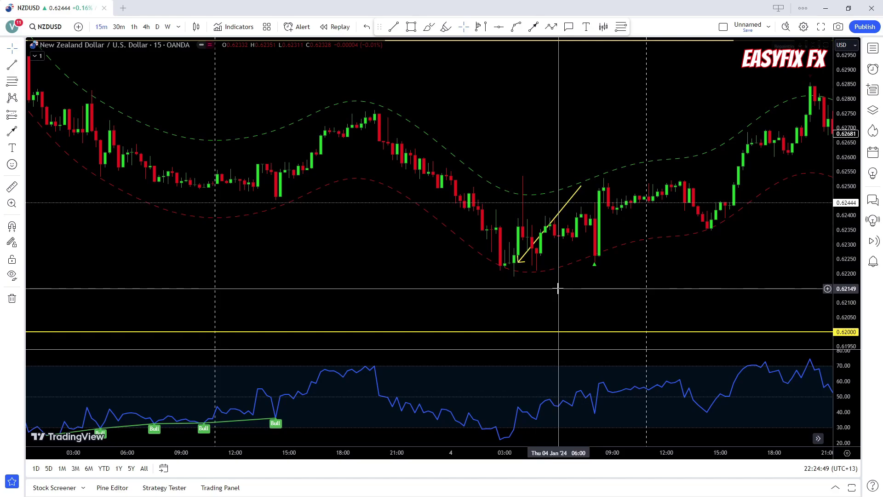
Step: Place a long position at the 4 January low, entry 0.62256, stop 0.00080 below
scroll(557, 288, "right", 5)
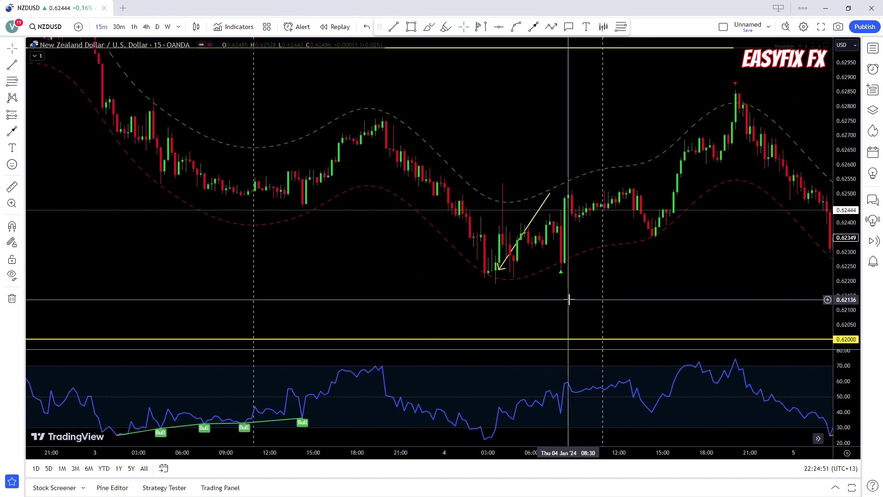
scroll(460, 271, "up", 2)
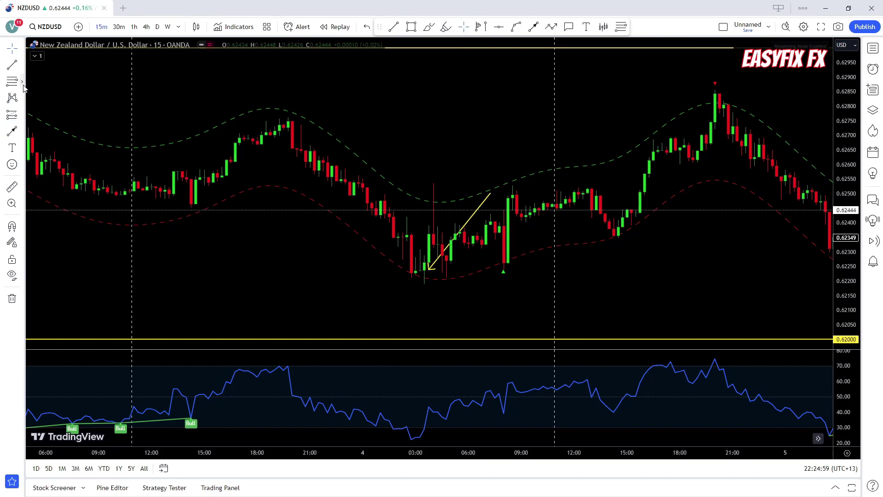
left_click(21, 115)
left_click(75, 132)
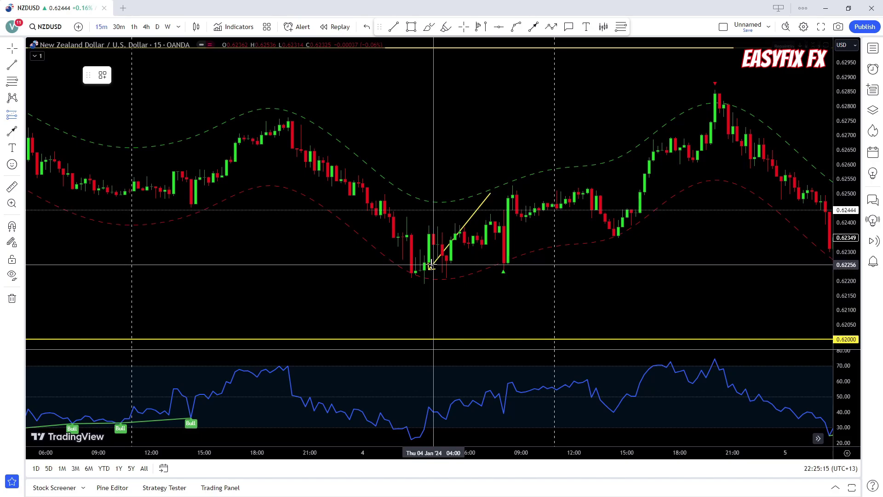
left_click(430, 266)
mouse_move(435, 275)
left_mouse_down()
mouse_move(437, 305)
mouse_move(441, 266)
left_mouse_up()
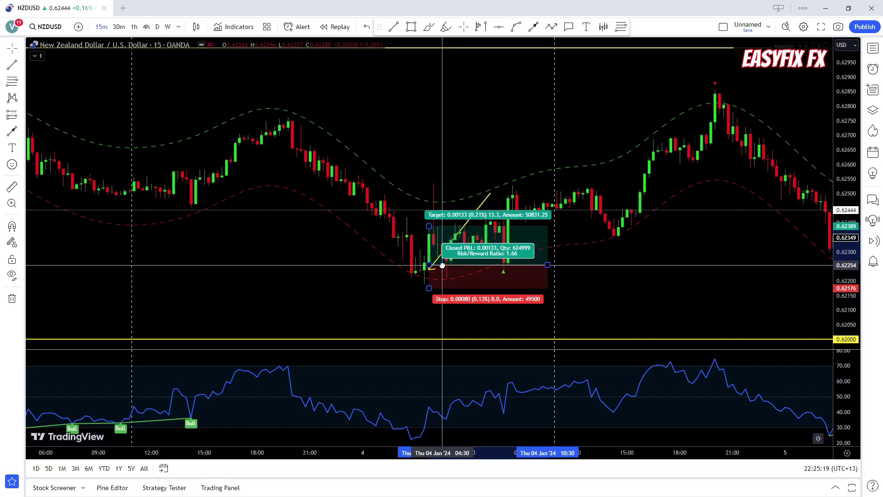
Step: Raise the long target to about 0.62514 for 3.47 risk/reward and narrow the box to a few bars
left_click_drag(428, 226, 429, 183)
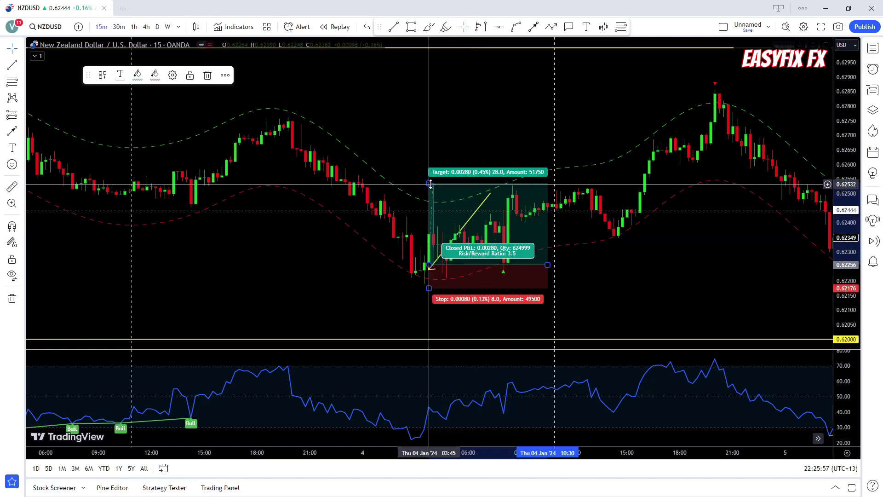
left_click_drag(428, 184, 430, 187)
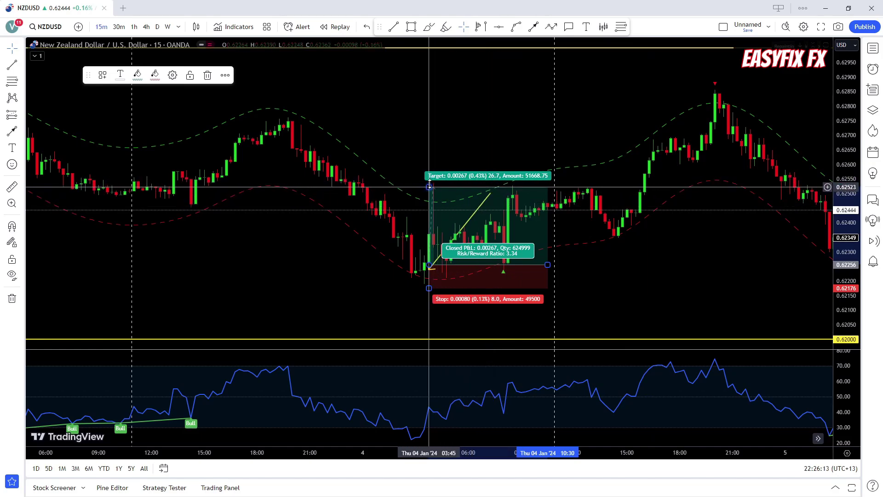
left_click_drag(428, 187, 429, 183)
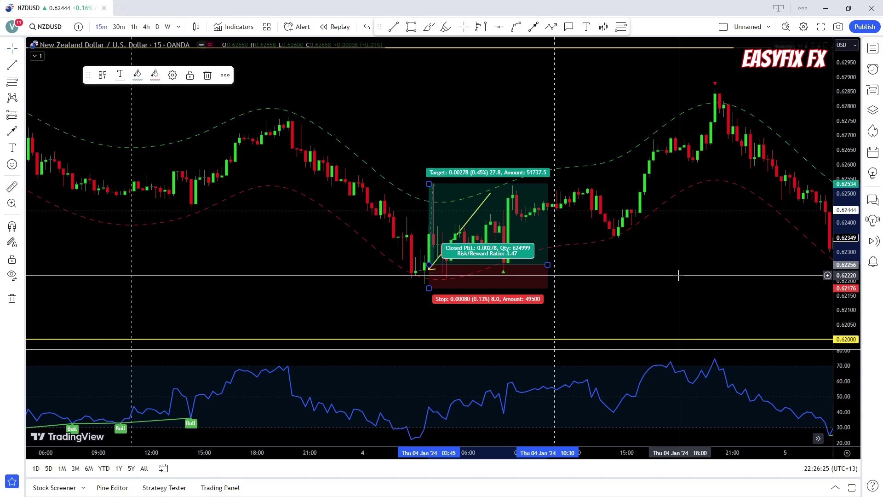
left_click_drag(546, 264, 482, 264)
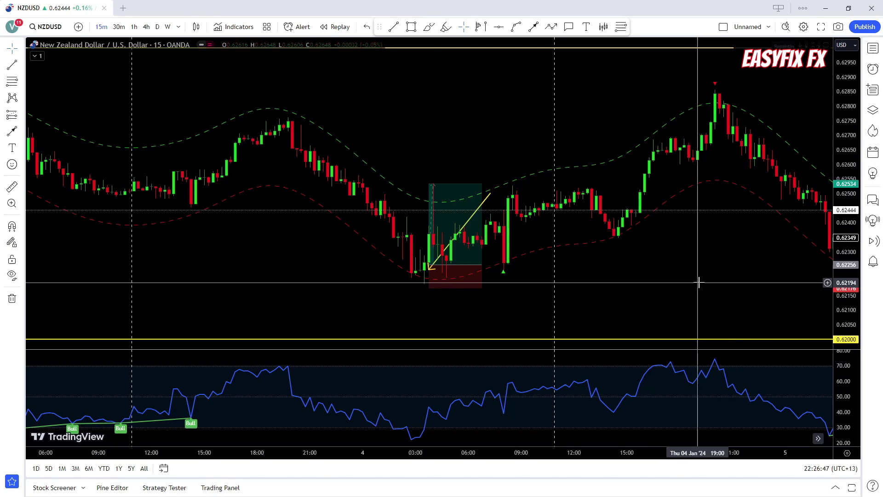
scroll(702, 281, "down", 3)
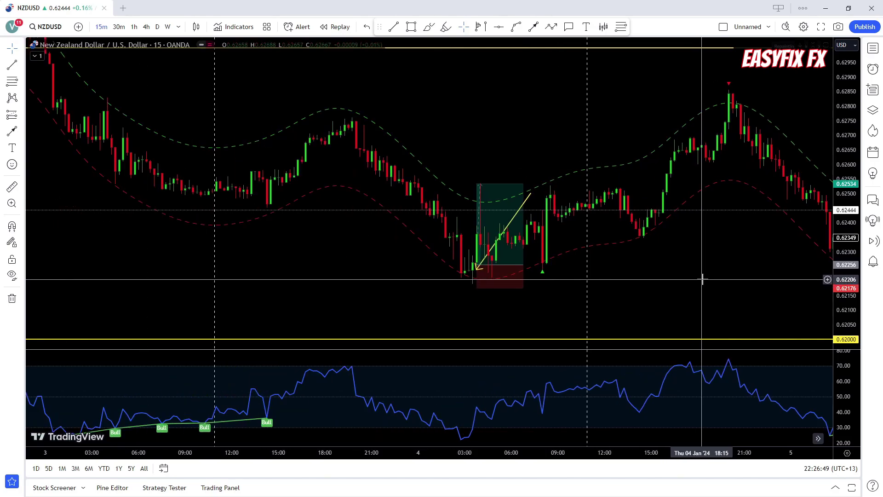
left_click_drag(703, 280, 657, 284)
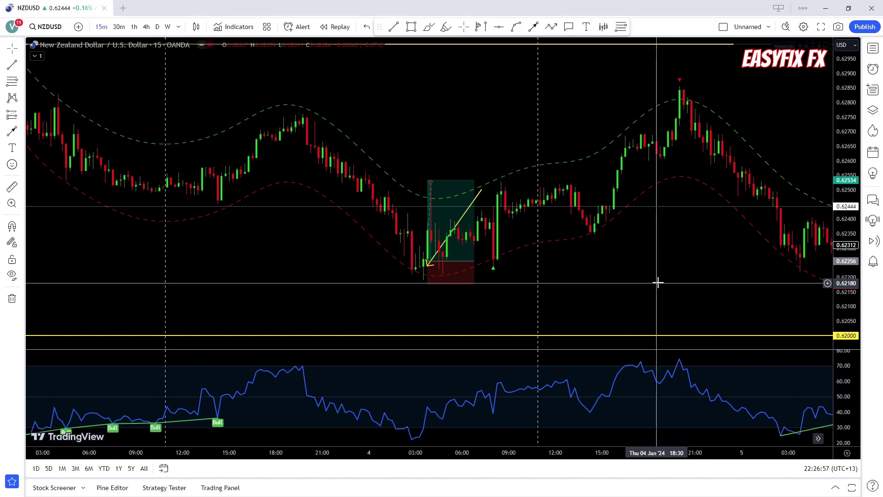
scroll(657, 283, "up", 2)
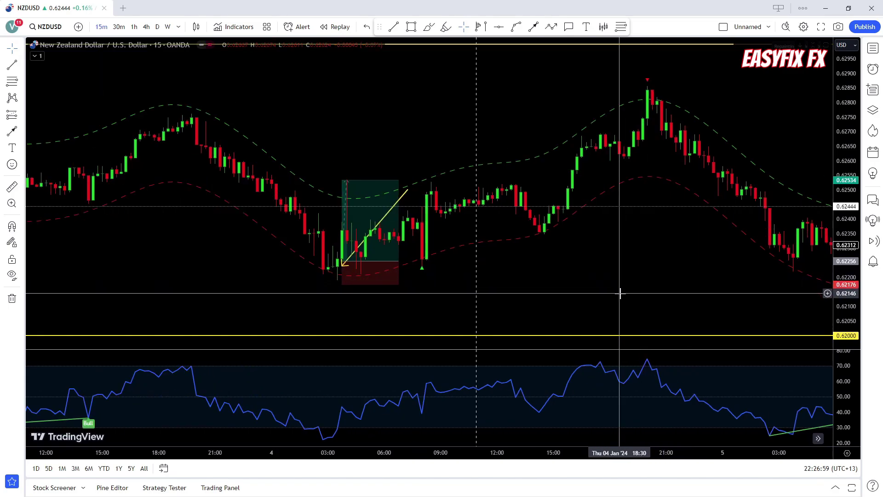
left_click_drag(522, 308, 561, 306)
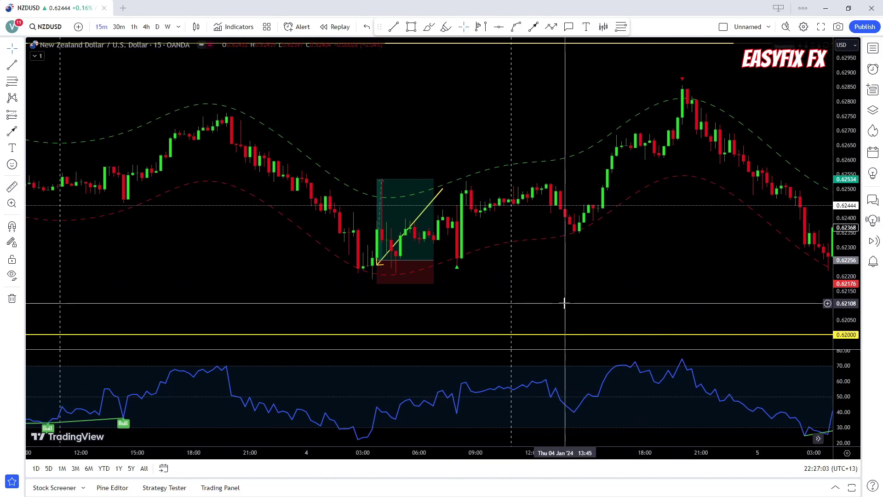
left_click_drag(657, 280, 537, 296)
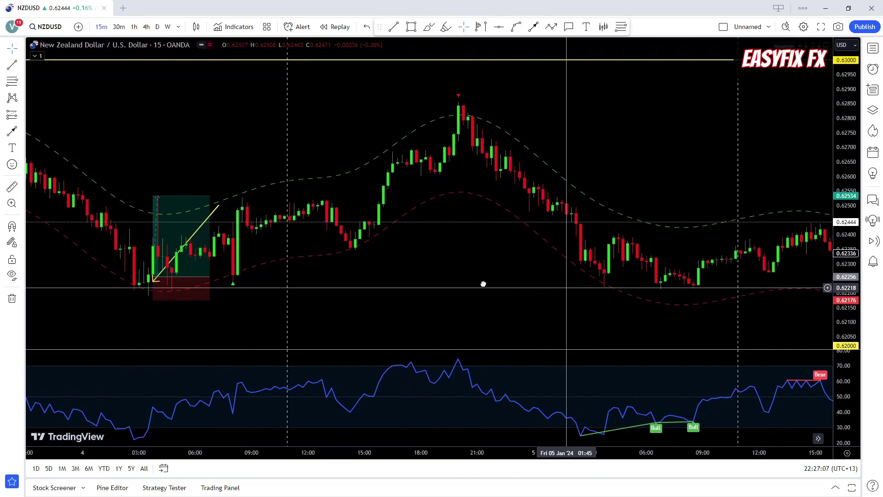
left_click_drag(484, 284, 279, 254)
left_click_drag(729, 291, 407, 267)
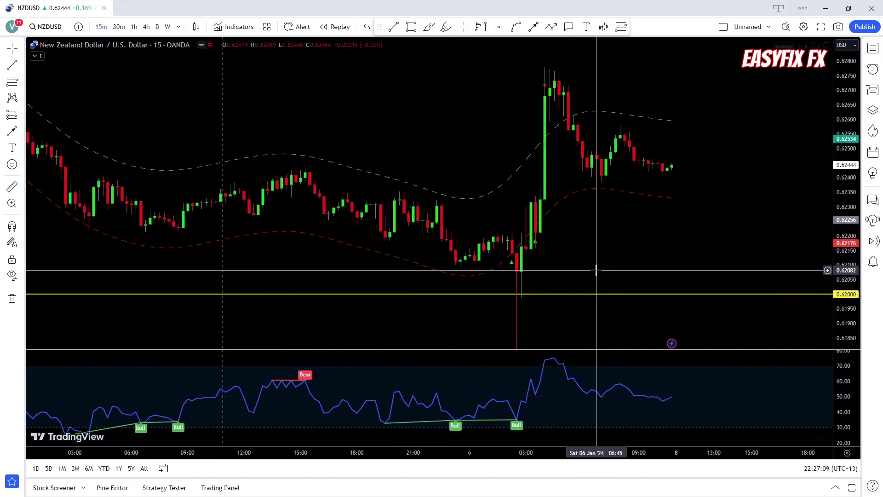
left_click_drag(596, 270, 665, 274)
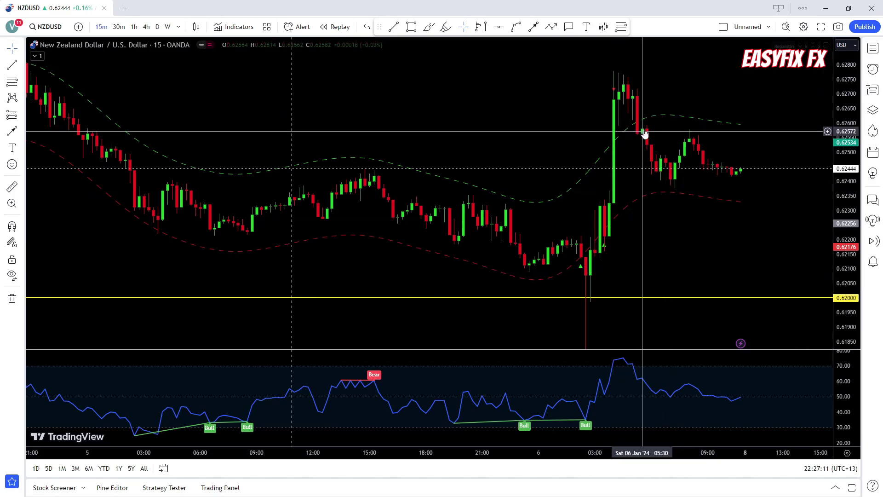
left_click_drag(717, 244, 692, 253)
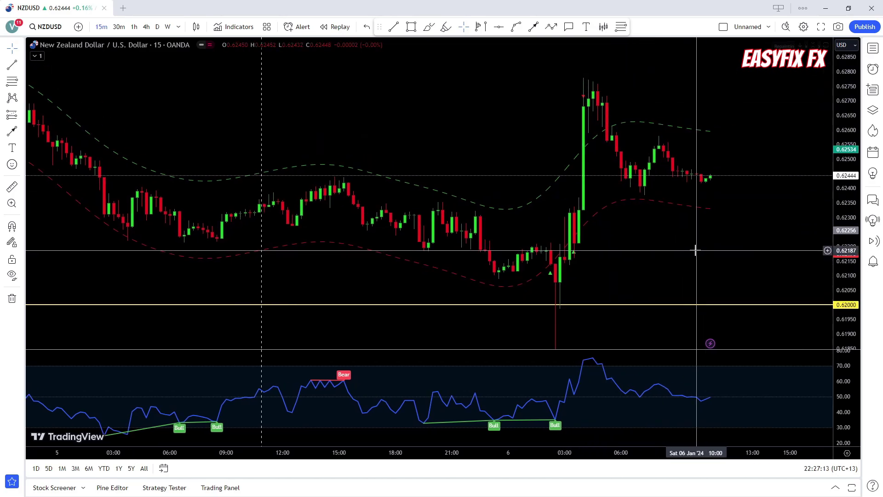
scroll(695, 250, "down", 2)
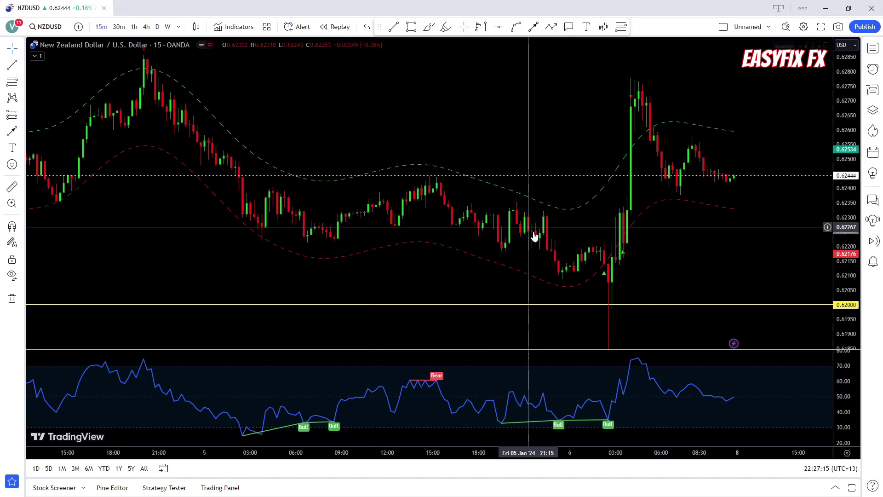
left_click_drag(441, 111, 503, 121)
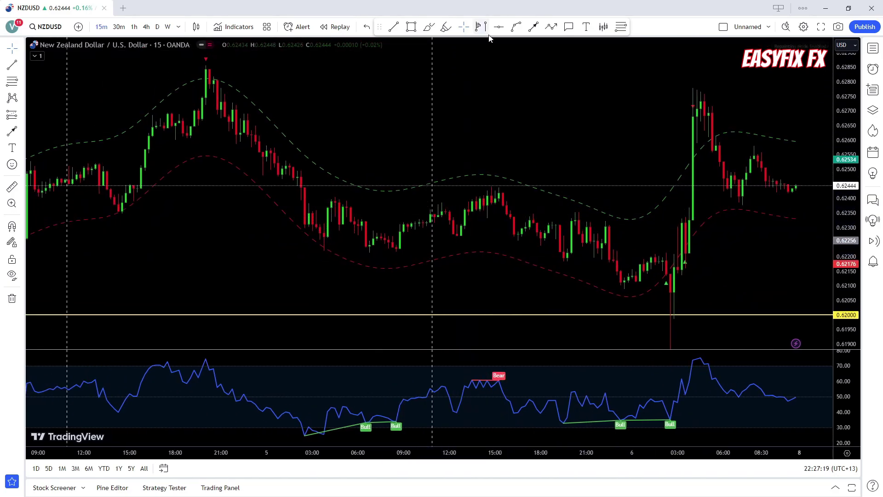
Step: Brush a cyan path along the candles from the 4 January peak to the low before 6 January
left_click(431, 29)
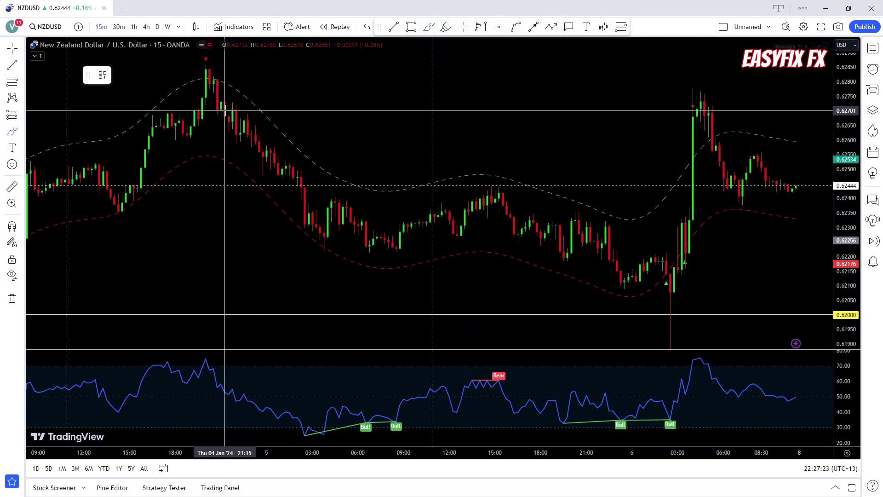
mouse_move(224, 111)
left_mouse_down()
mouse_move(349, 230)
mouse_move(387, 235)
mouse_move(476, 205)
mouse_move(567, 243)
mouse_move(587, 230)
mouse_move(606, 234)
mouse_move(659, 270)
mouse_move(674, 302)
left_mouse_up()
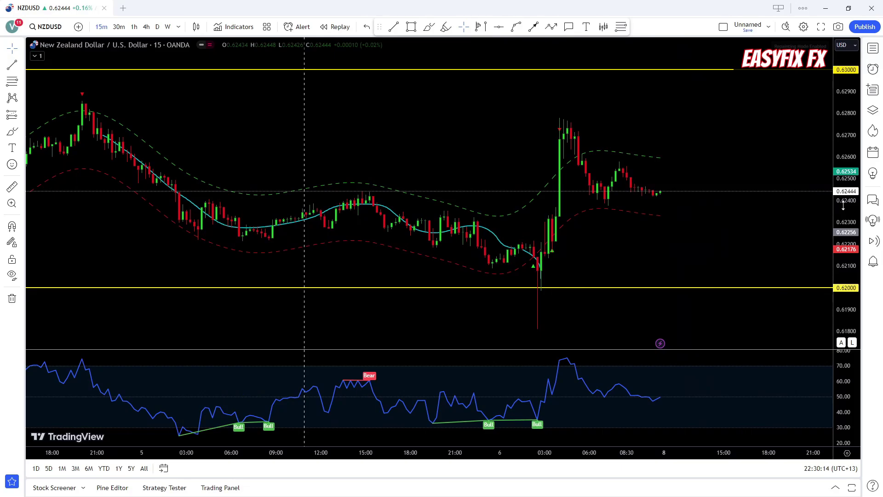
left_click_drag(843, 206, 845, 211)
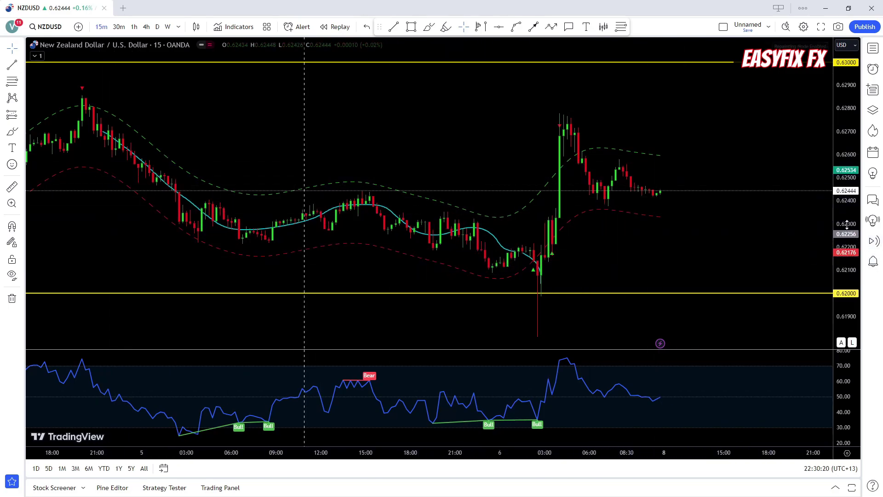
left_click_drag(847, 224, 847, 218)
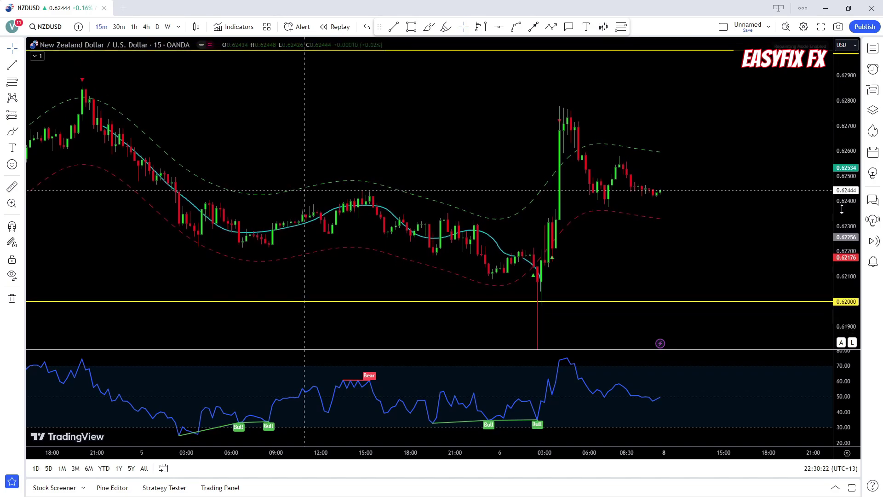
left_click_drag(756, 250, 730, 251)
left_click_drag(849, 209, 839, 243)
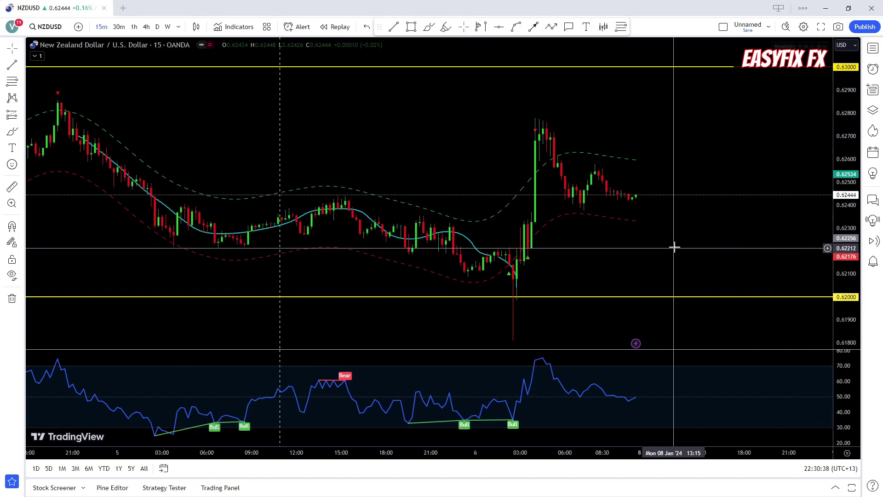
scroll(674, 248, "down", 1)
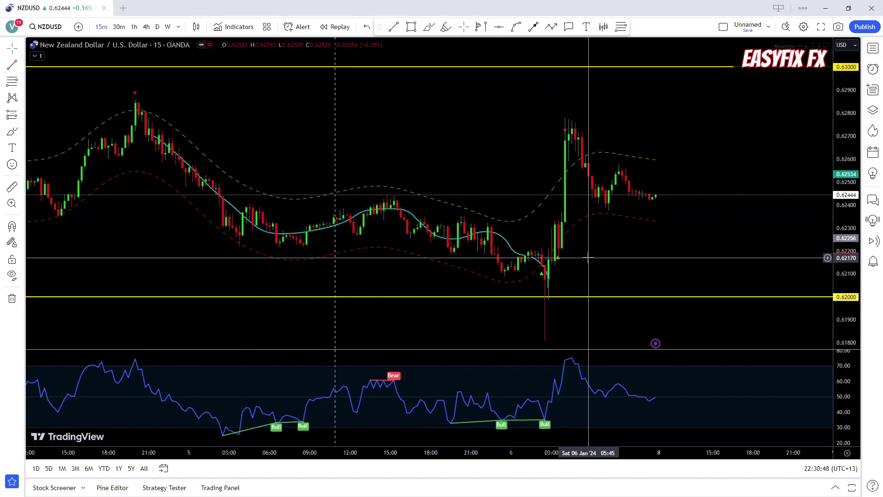
scroll(551, 266, "up", 2)
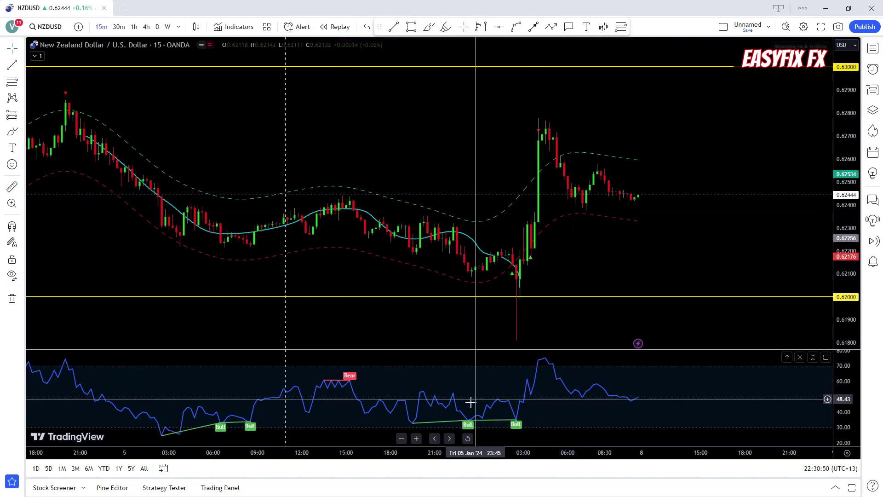
scroll(305, 309, "down", 1)
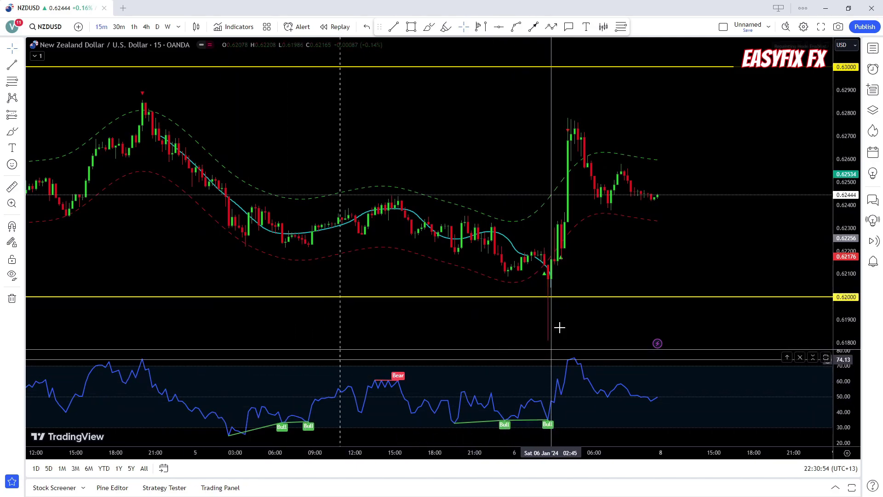
left_click_drag(292, 288, 580, 276)
left_click_drag(213, 249, 463, 258)
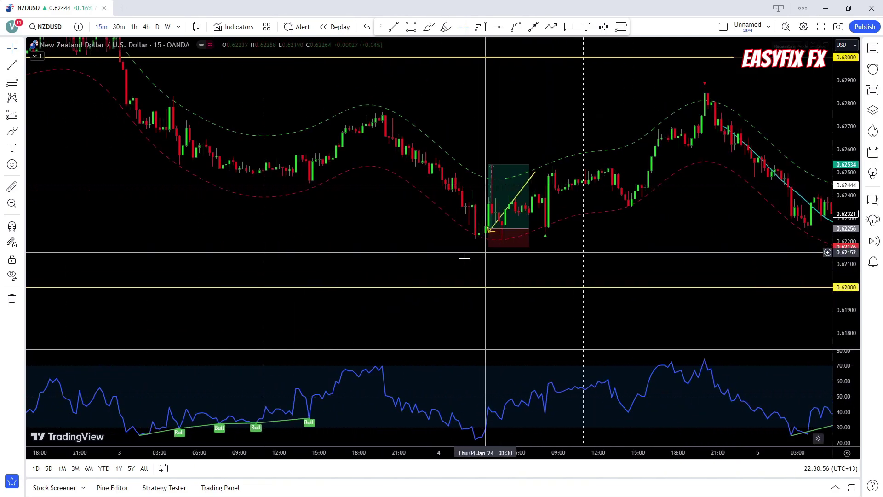
left_click_drag(358, 294, 484, 297)
left_click_drag(322, 276, 469, 276)
left_click_drag(184, 257, 437, 257)
left_click_drag(327, 253, 369, 270)
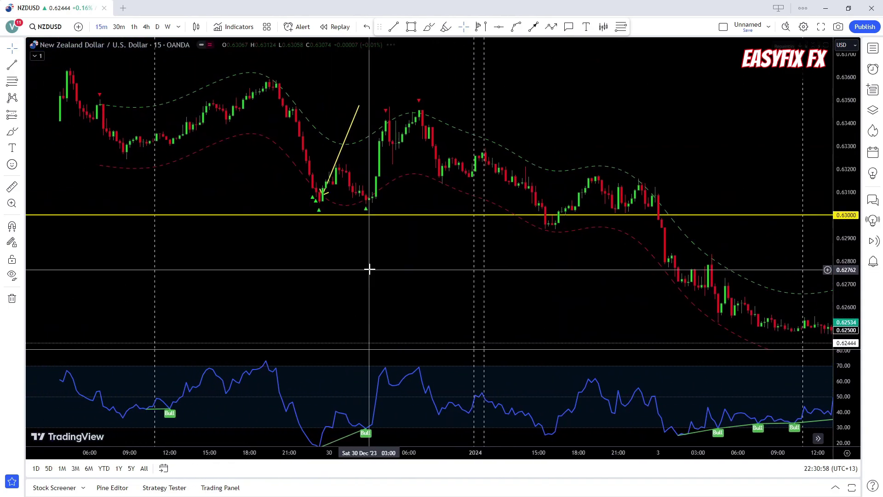
scroll(373, 262, "up", 1)
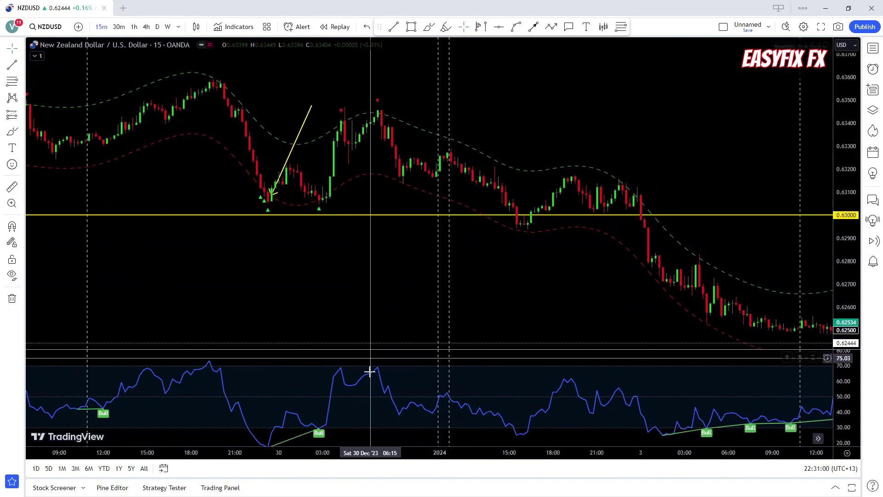
left_click_drag(256, 270, 353, 296)
left_click_drag(197, 241, 253, 262)
left_click_drag(391, 292, 359, 258)
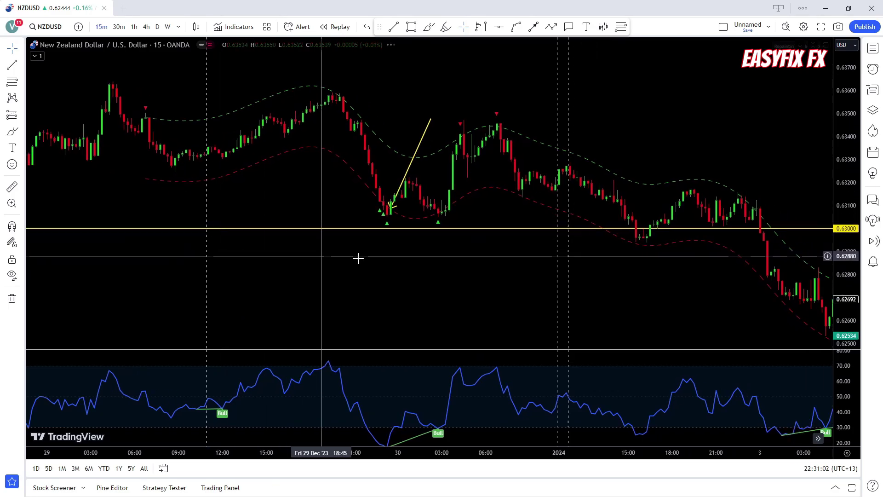
scroll(552, 262, "right", 10)
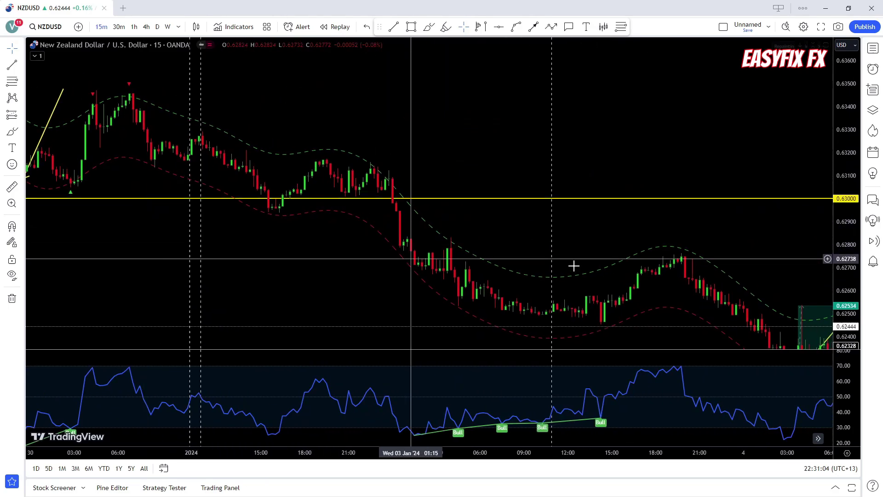
scroll(573, 266, "right", 12)
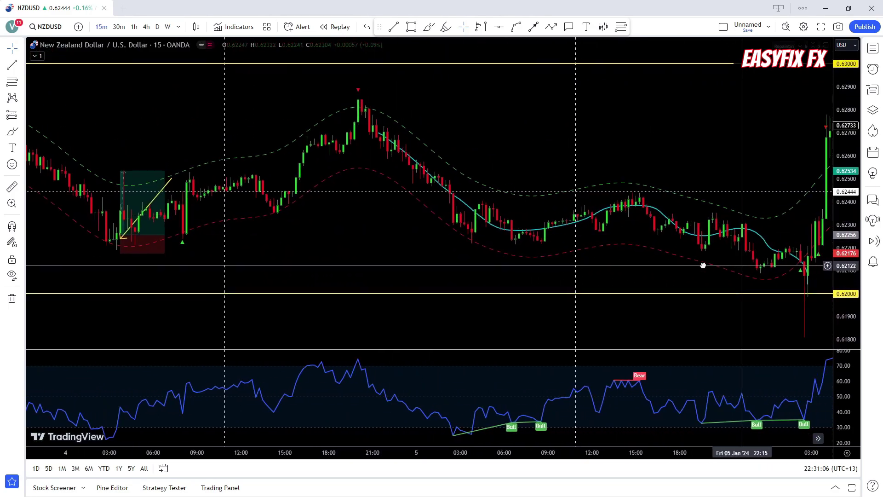
scroll(703, 265, "right", 10)
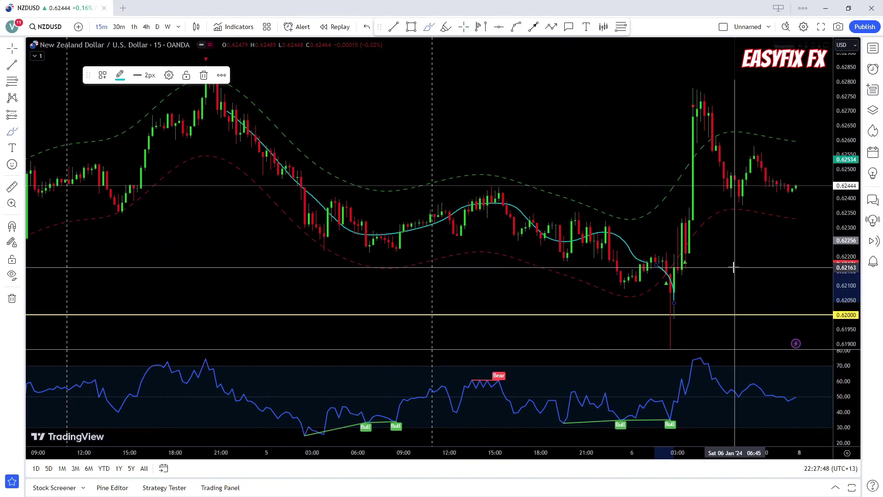
Step: Exit the Brush tool, then pan the chart and compress the price scale to show the 0.63000 level
left_click(464, 27)
left_click_drag(590, 163, 561, 165)
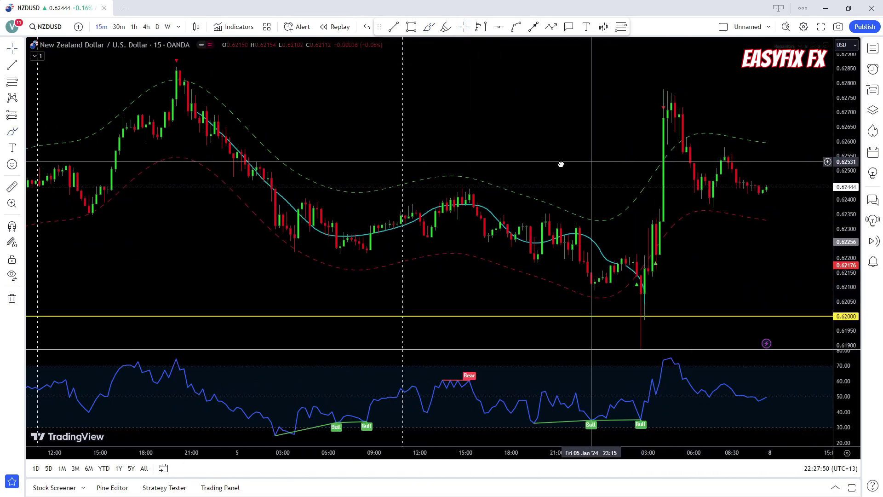
scroll(733, 262, "right", 4)
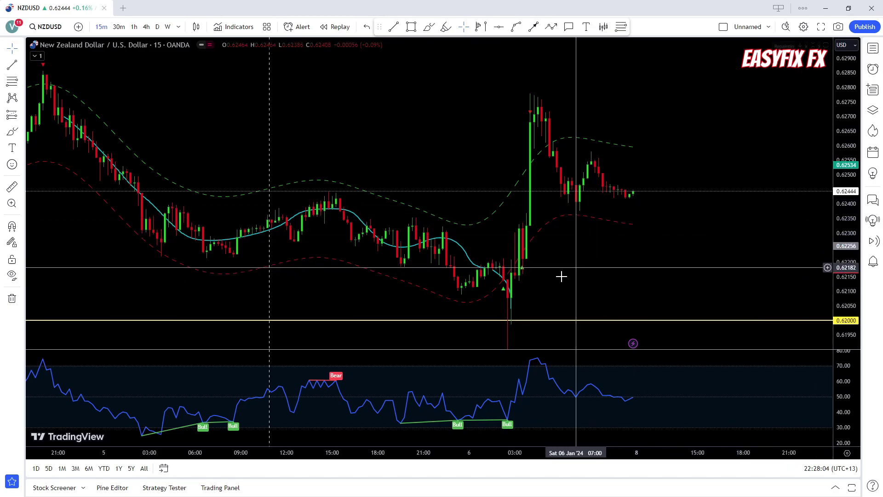
left_click_drag(638, 274, 687, 261)
left_click_drag(845, 210, 792, 241)
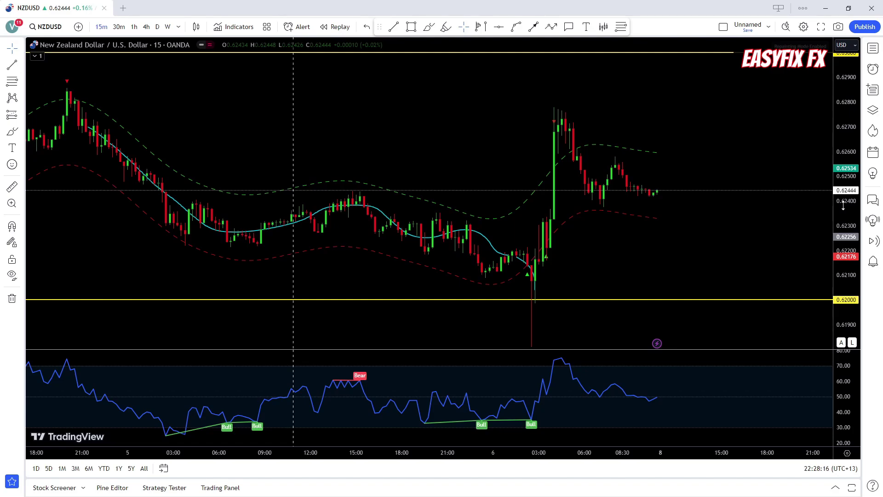
left_click_drag(843, 206, 843, 232)
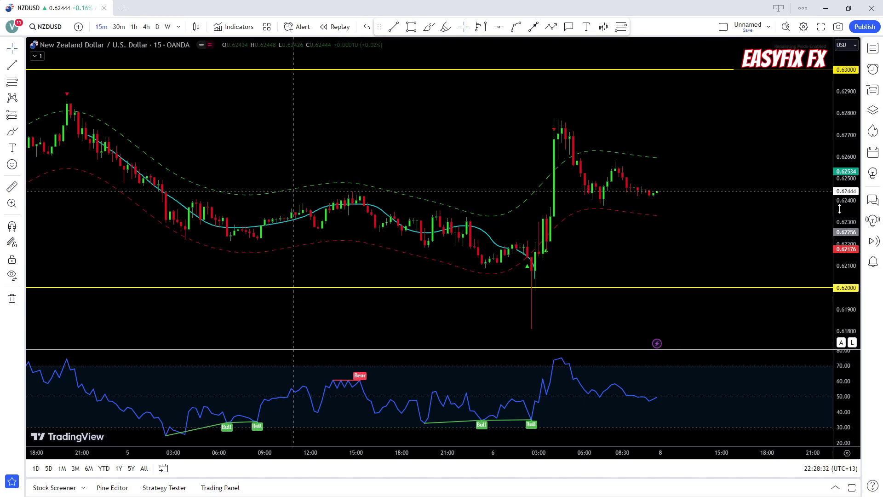
scroll(781, 227, "up", 2)
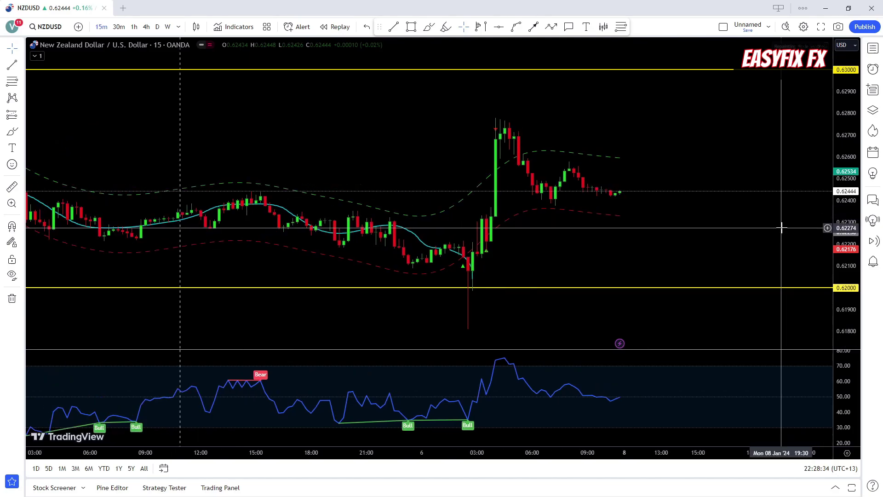